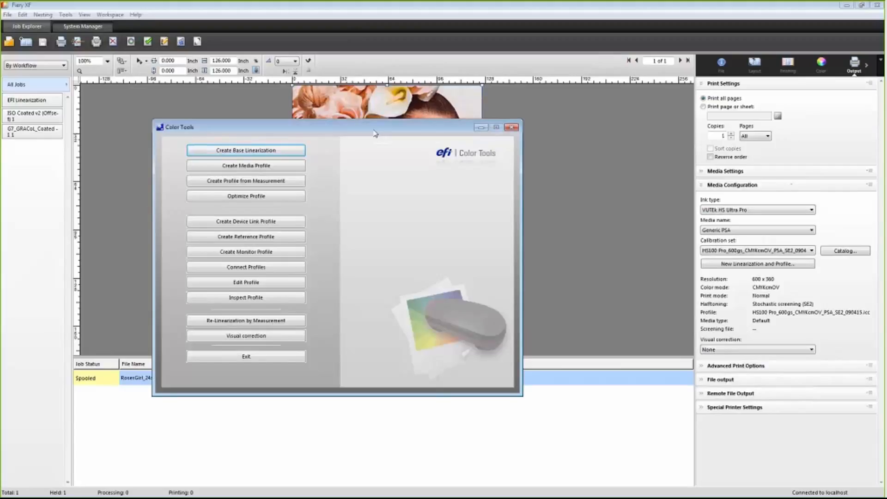
Step: Open Visual correction and try the Linear global change slider, returning it to 0
{"action": "left_click", "coordinate": [241, 337]}
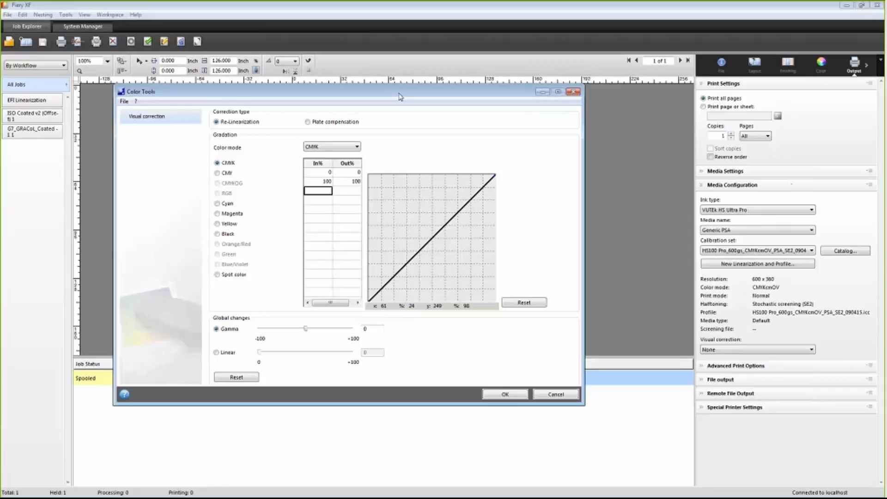
{"action": "left_click", "coordinate": [216, 353]}
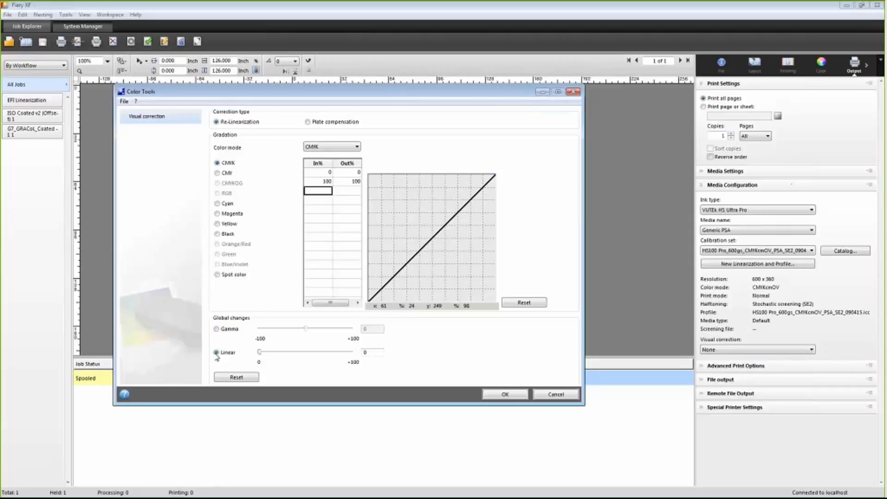
{"action": "mouse_move", "coordinate": [260, 354]}
{"action": "left_mouse_down"}
{"action": "mouse_move", "coordinate": [296, 354]}
{"action": "mouse_move", "coordinate": [250, 356]}
{"action": "left_mouse_up"}
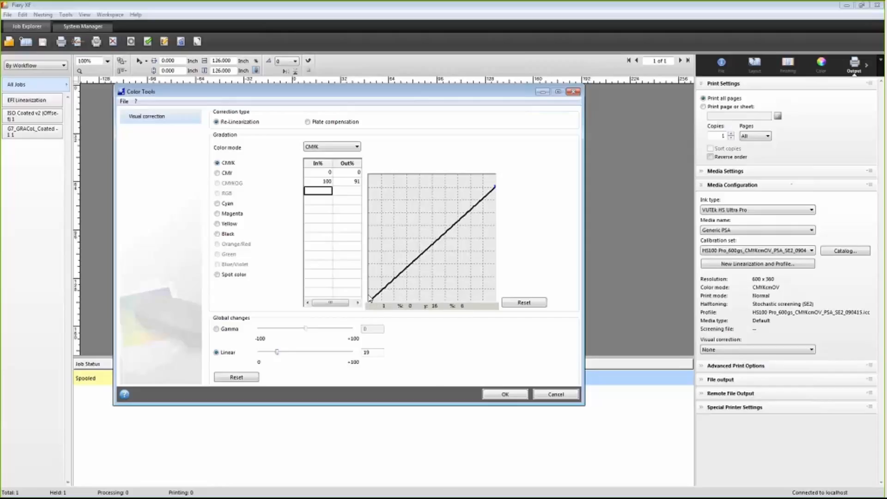
{"action": "left_click_drag", "start_coordinate": [281, 352], "coordinate": [248, 355]}
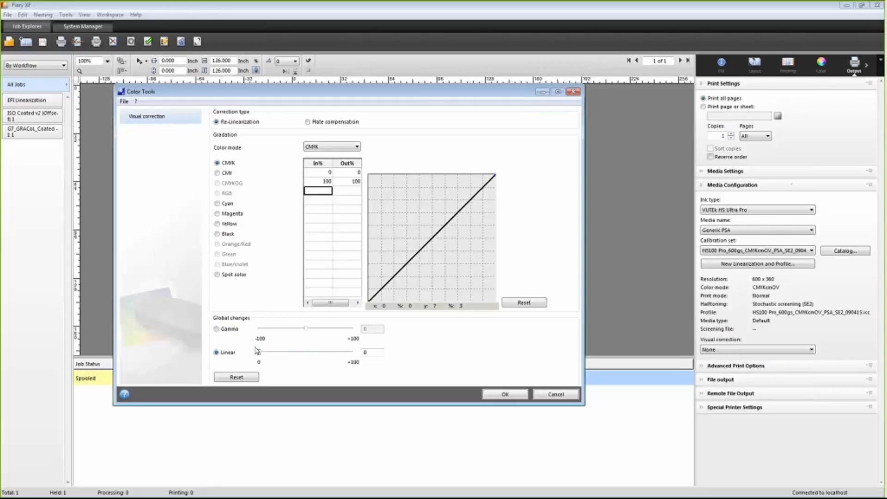
Step: Switch the global change to Gamma and set it to -1
{"action": "left_click", "coordinate": [216, 329]}
{"action": "left_click_drag", "start_coordinate": [304, 328], "coordinate": [326, 331]}
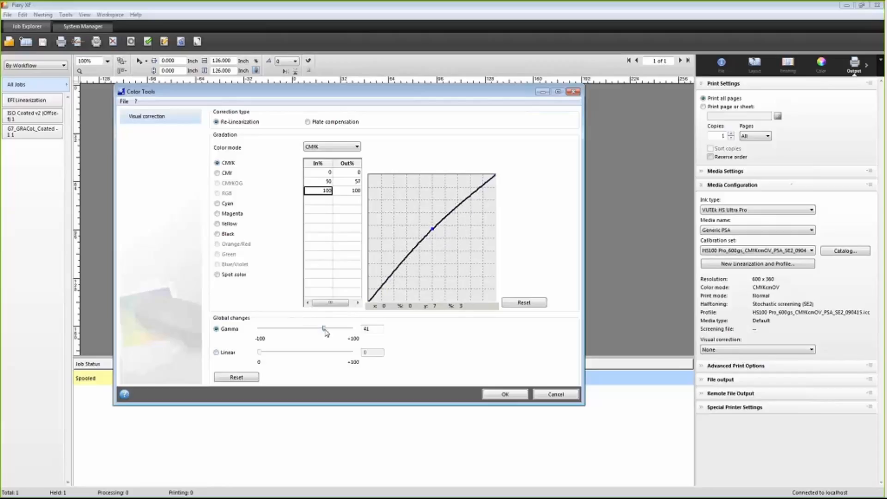
{"action": "left_click_drag", "start_coordinate": [326, 332], "coordinate": [304, 335]}
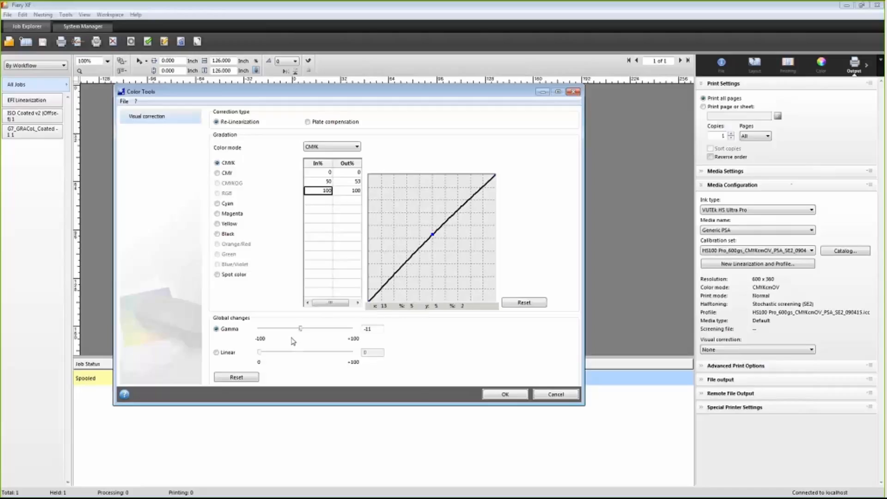
{"action": "mouse_move", "coordinate": [302, 331]}
{"action": "left_mouse_down"}
{"action": "mouse_move", "coordinate": [292, 329]}
{"action": "mouse_move", "coordinate": [307, 329]}
{"action": "left_mouse_up"}
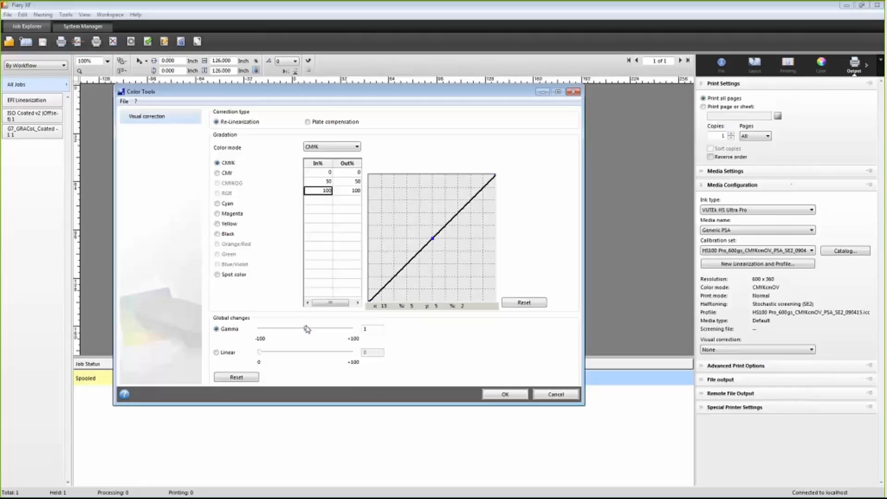
{"action": "mouse_move", "coordinate": [307, 329]}
{"action": "left_mouse_down"}
{"action": "mouse_move", "coordinate": [288, 329]}
{"action": "mouse_move", "coordinate": [305, 329]}
{"action": "left_mouse_up"}
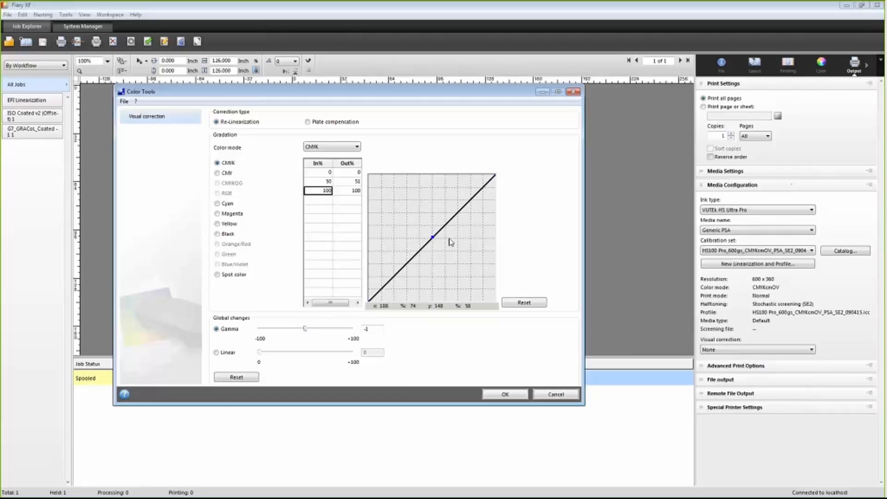
Step: Try shaping an S-curve on the CMYK gradation curve, then reset the curve
{"action": "left_click", "coordinate": [468, 202]}
{"action": "left_click", "coordinate": [399, 274]}
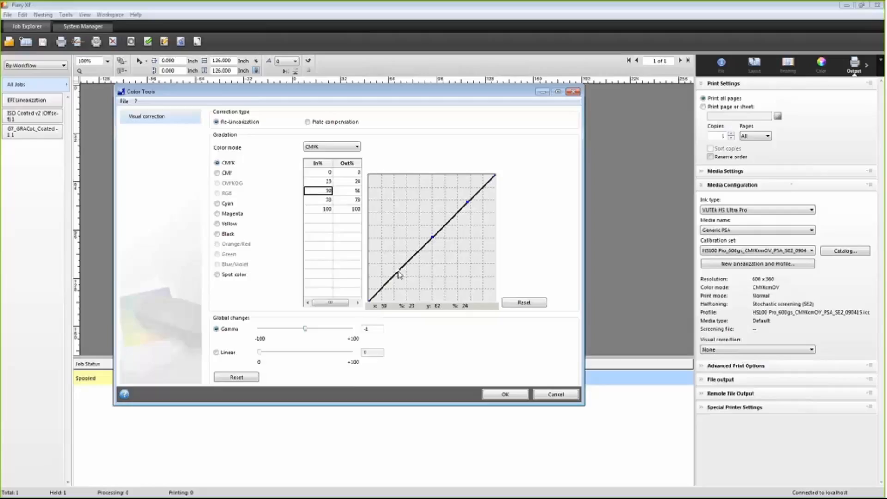
{"action": "left_click_drag", "start_coordinate": [400, 274], "coordinate": [406, 281]}
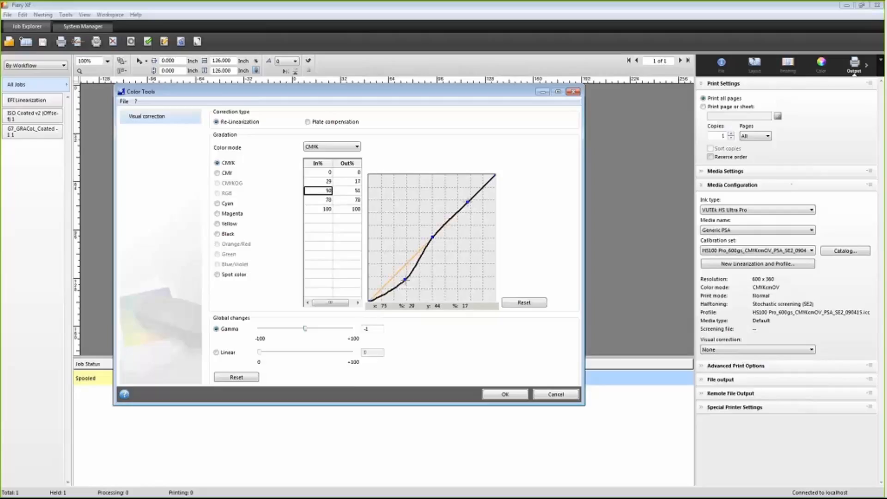
{"action": "left_click_drag", "start_coordinate": [467, 202], "coordinate": [461, 196]}
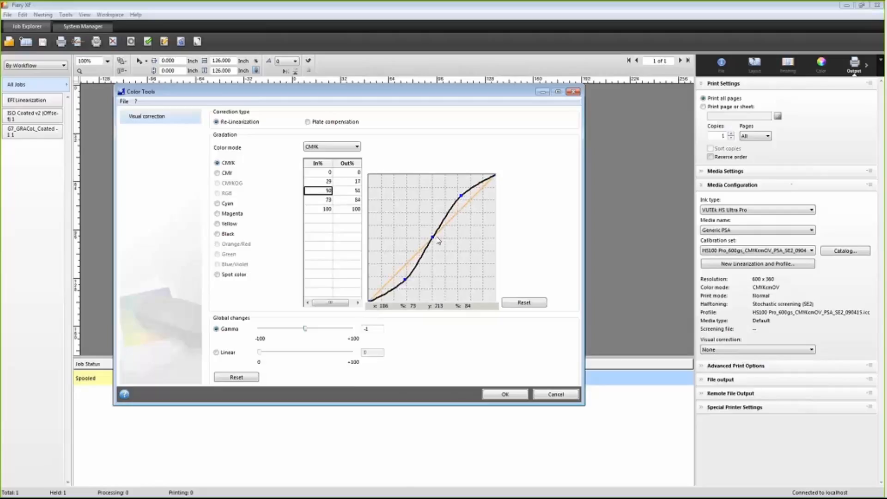
{"action": "left_click_drag", "start_coordinate": [432, 237], "coordinate": [431, 237]}
{"action": "left_click_drag", "start_coordinate": [431, 237], "coordinate": [599, 249]}
{"action": "left_click_drag", "start_coordinate": [461, 196], "coordinate": [457, 197]}
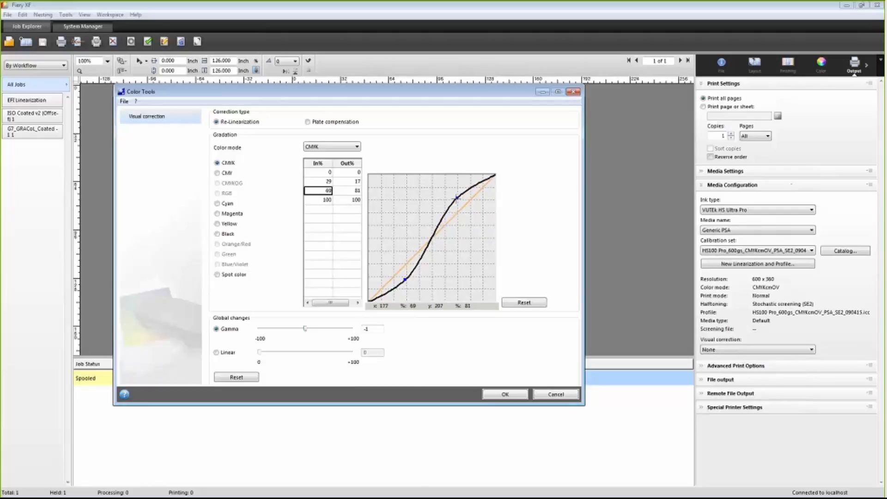
{"action": "left_click", "coordinate": [523, 303]}
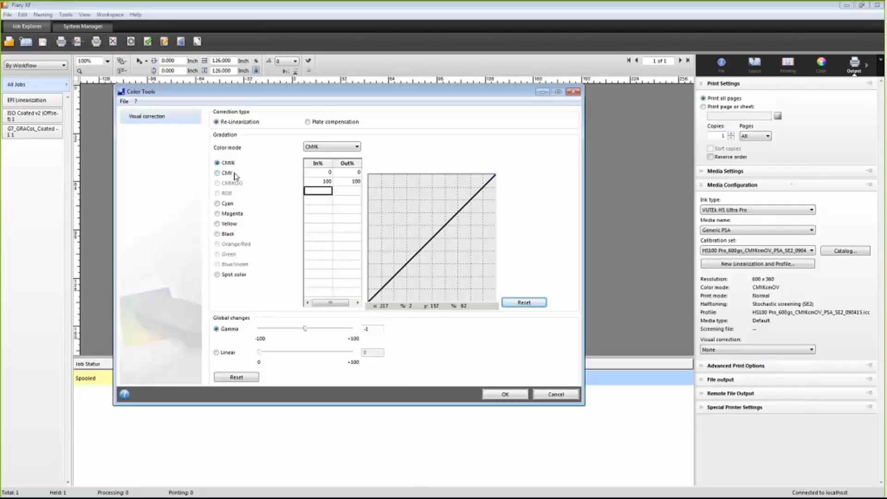
Step: Bend the CMYK gradation curve upward with points near 37→37 and 55→64
{"action": "left_click_drag", "start_coordinate": [442, 228], "coordinate": [439, 221]}
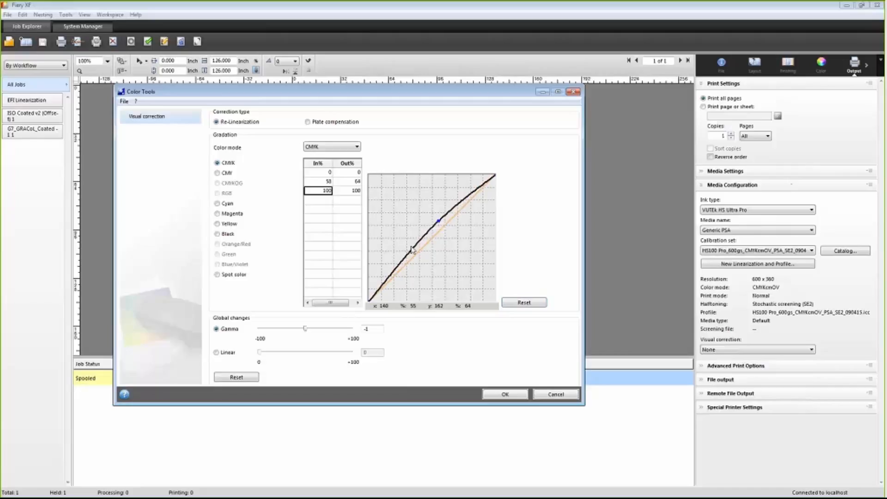
{"action": "left_click_drag", "start_coordinate": [414, 250], "coordinate": [416, 254]}
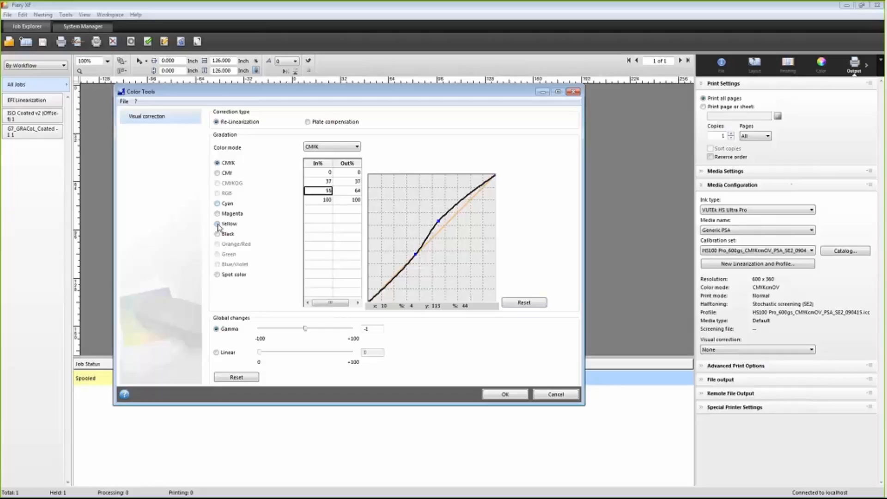
Step: Switch to the Yellow channel and adjust its curve points to about 35→39 and 57→61
{"action": "left_click", "coordinate": [218, 224]}
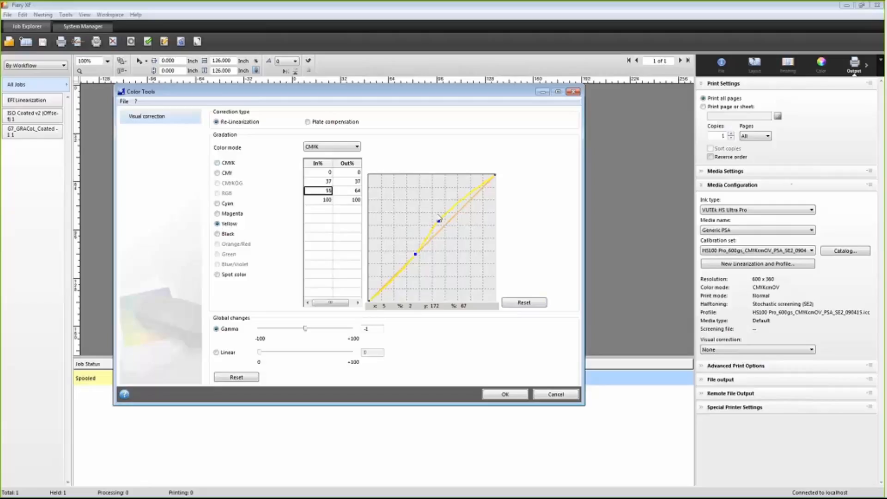
{"action": "left_click_drag", "start_coordinate": [438, 221], "coordinate": [441, 225]}
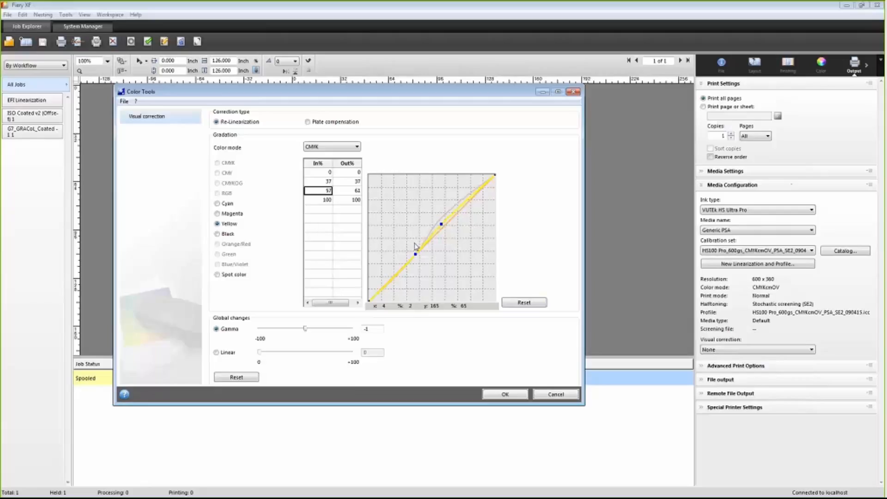
{"action": "left_click_drag", "start_coordinate": [415, 254], "coordinate": [413, 252]}
Step: Confirm the visual correction and save it as "Less contrast and less yellow"
{"action": "left_click", "coordinate": [509, 394]}
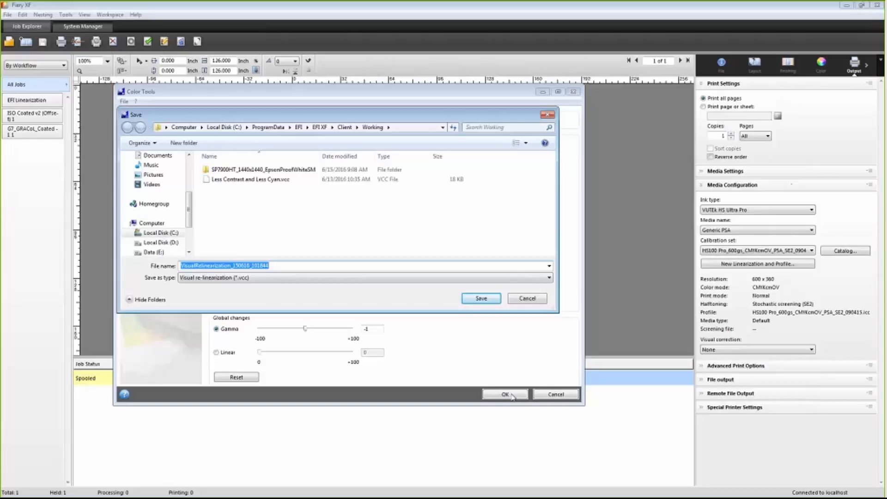
{"action": "type", "text": "L"}
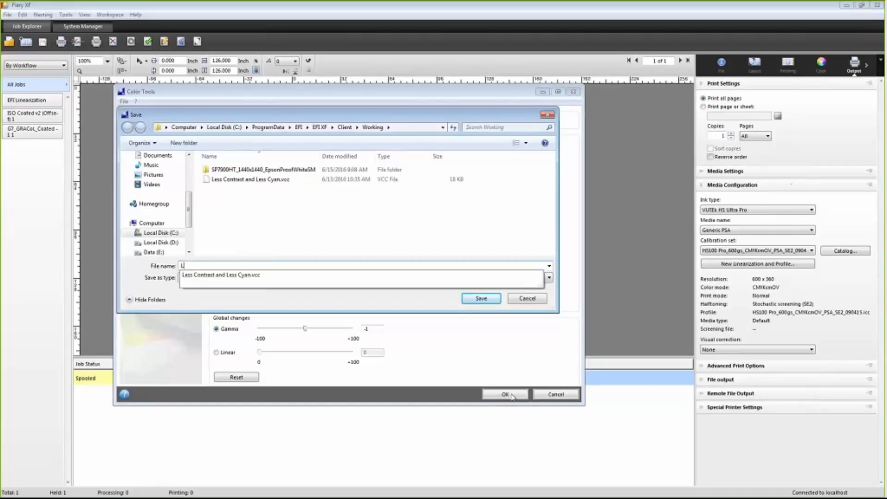
{"action": "type", "text": "ess contrast and less y"}
{"action": "type", "text": "ellow"}
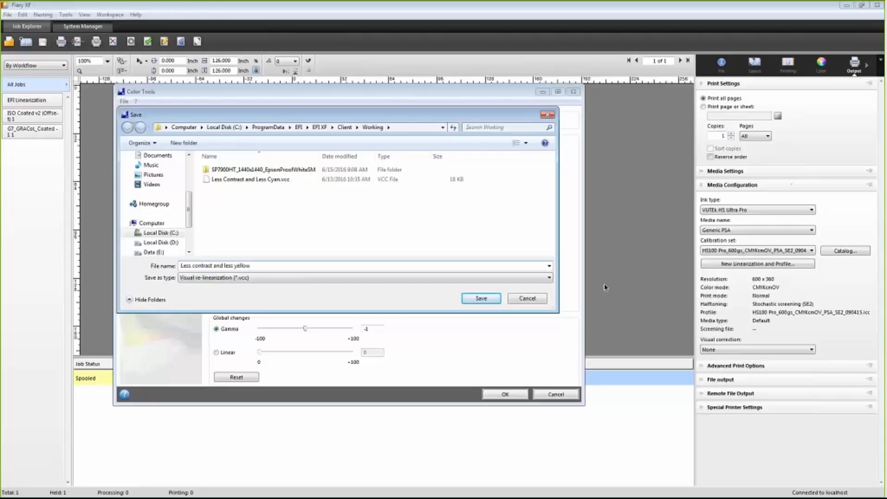
{"action": "left_click", "coordinate": [481, 299]}
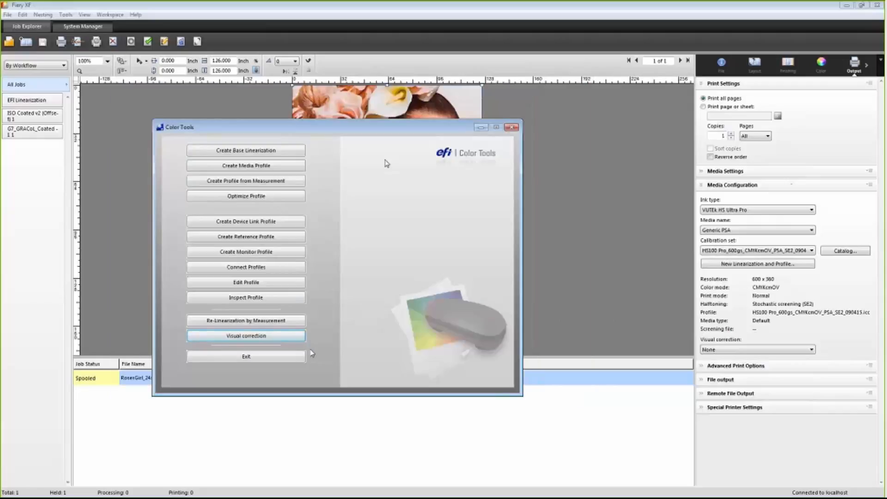
Step: Close the Color Tools window
{"action": "left_click_drag", "start_coordinate": [433, 127], "coordinate": [448, 133]}
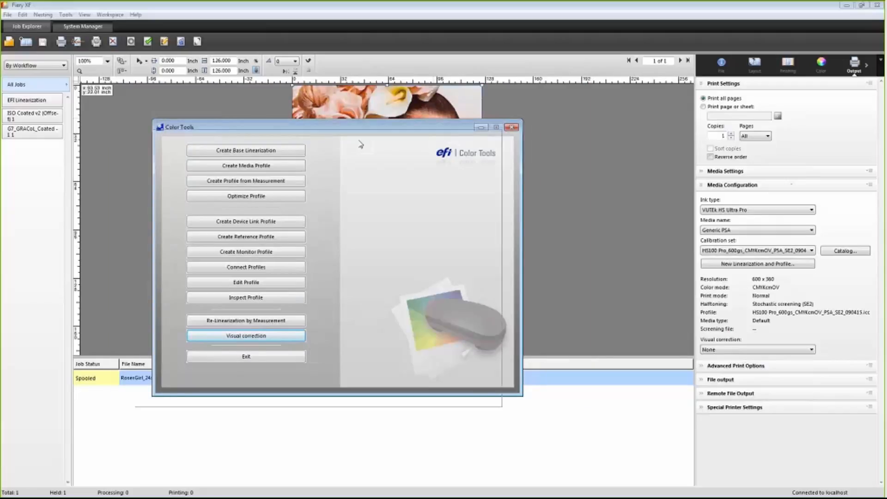
{"action": "left_click", "coordinate": [511, 127]}
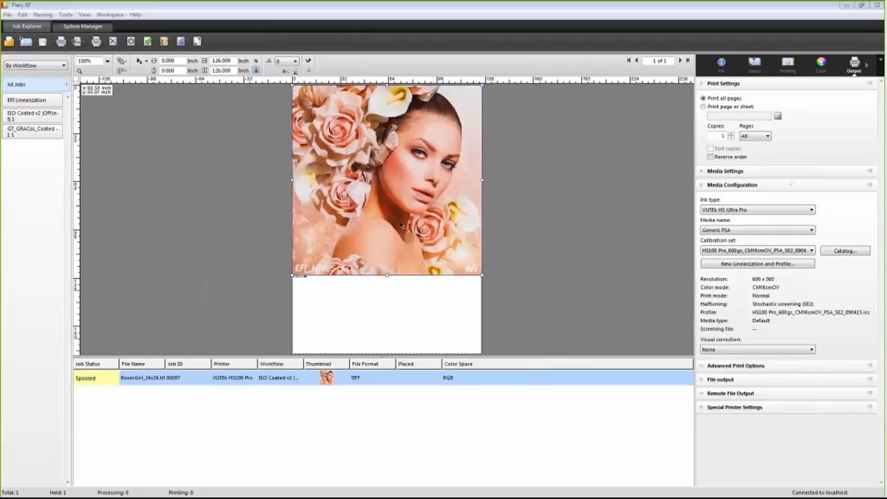
{"action": "left_click", "coordinate": [511, 255]}
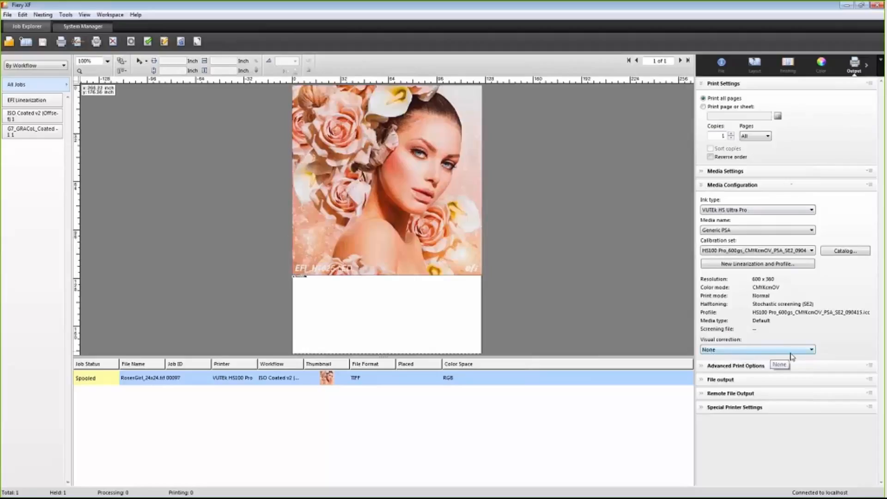
Step: Set the job's visual correction to Less contrast and less yellow.vcc and accept the changed job settings
{"action": "left_click", "coordinate": [752, 351]}
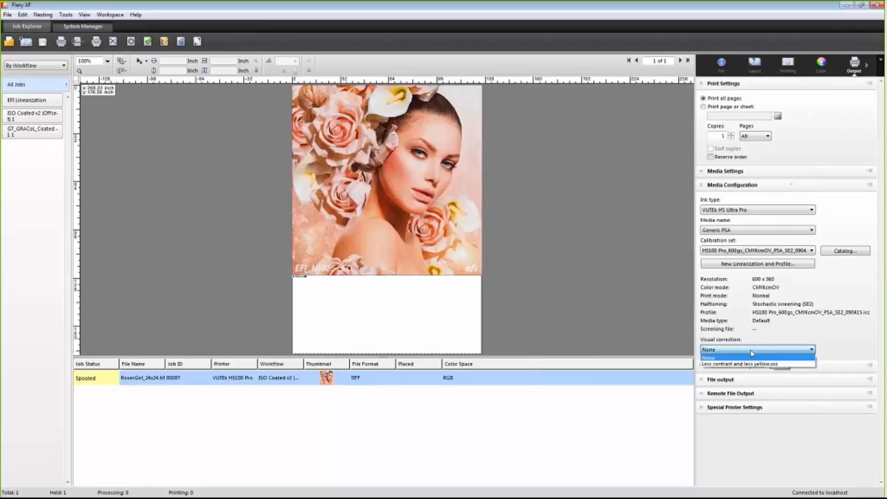
{"action": "left_click", "coordinate": [773, 365]}
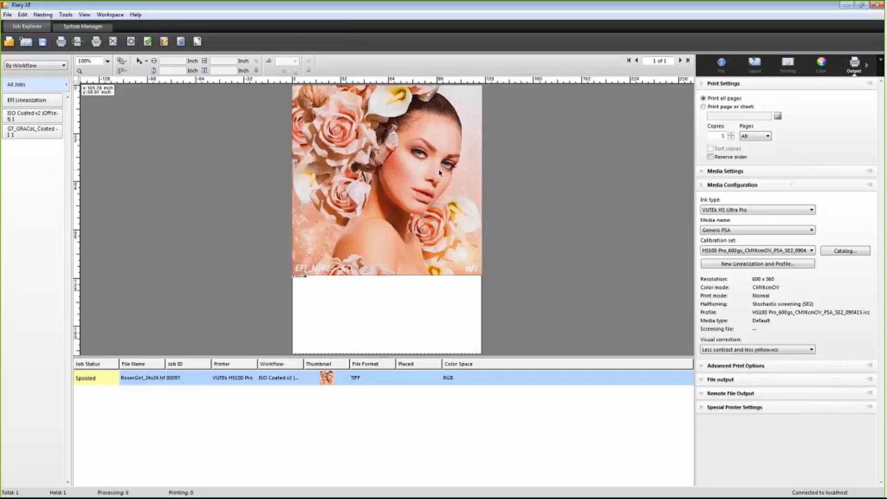
{"action": "left_click", "coordinate": [102, 29]}
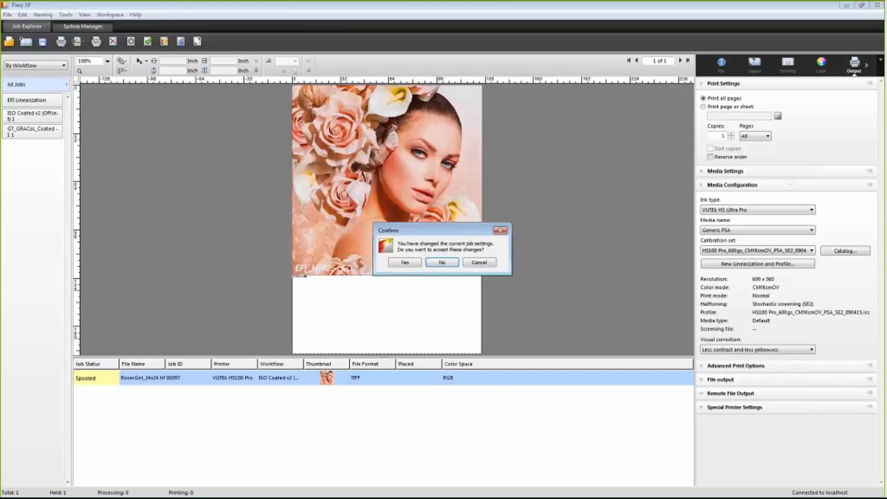
{"action": "left_click", "coordinate": [418, 263]}
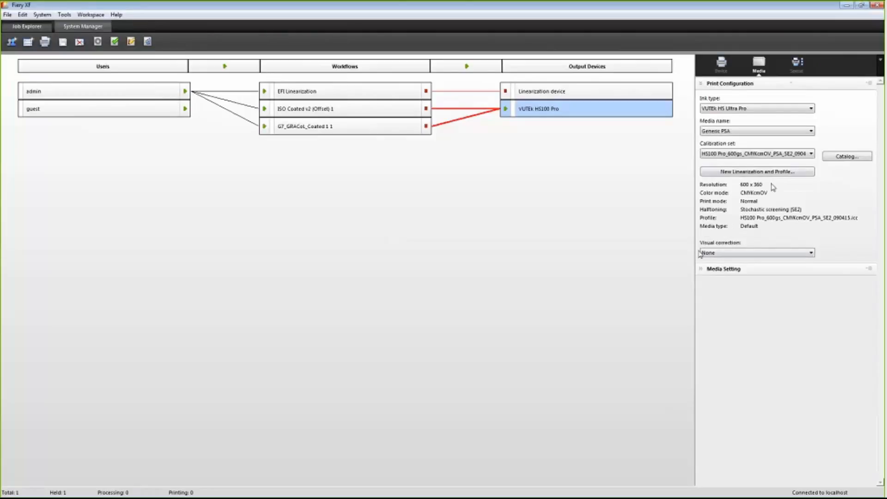
Step: Set the VUTEk HS100 Pro output device's visual correction to Less contrast and less yellow.vcc
{"action": "left_click", "coordinate": [744, 255]}
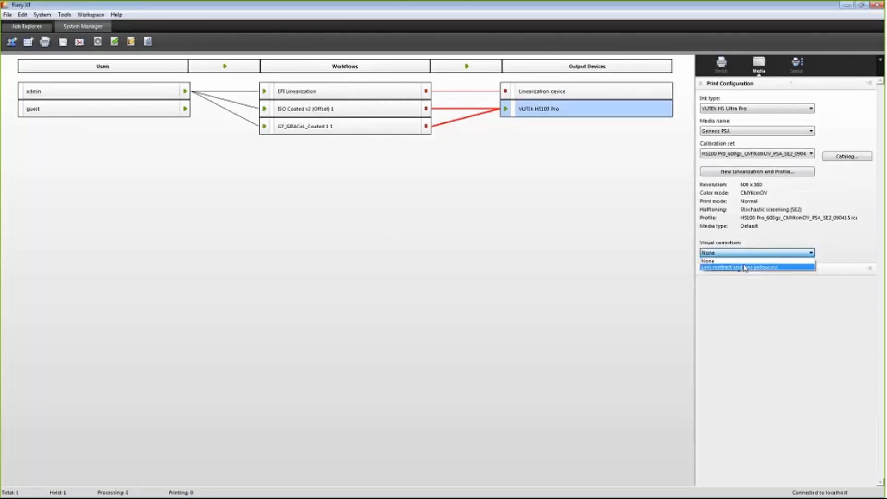
{"action": "left_click", "coordinate": [745, 266]}
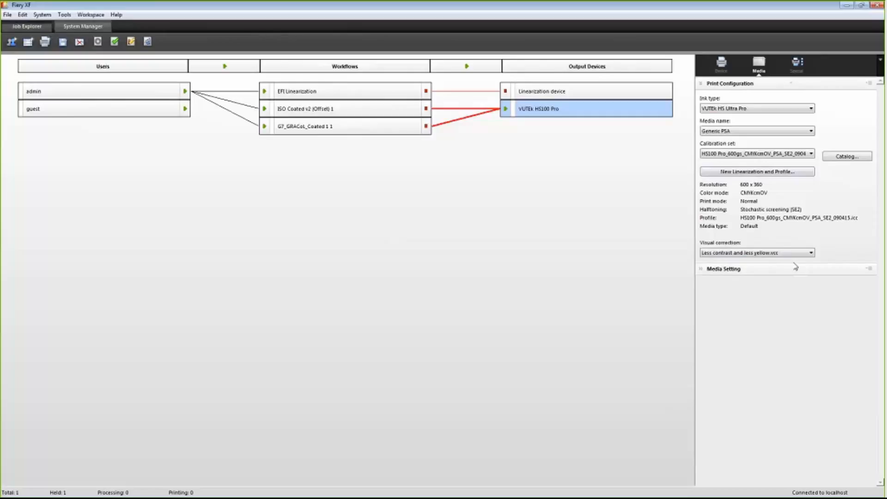
Step: Duplicate the VUTEk HS100 Pro output device
{"action": "right_click", "coordinate": [562, 111]}
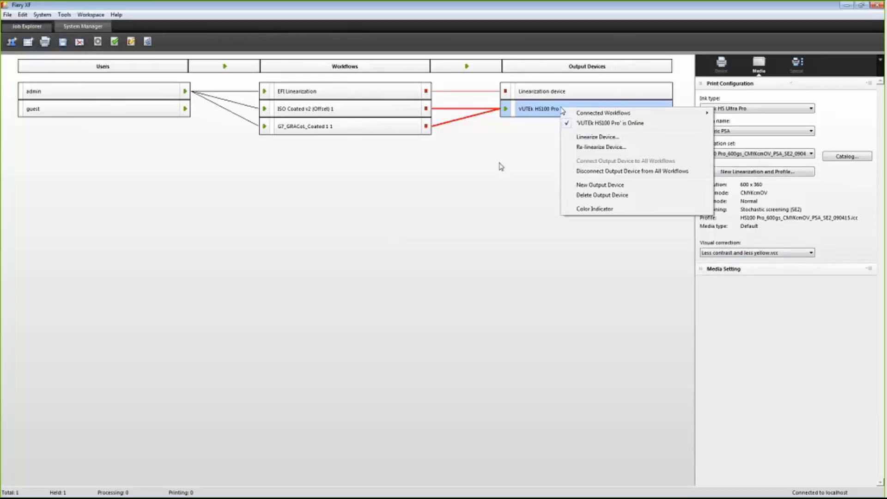
{"action": "left_click", "coordinate": [541, 111]}
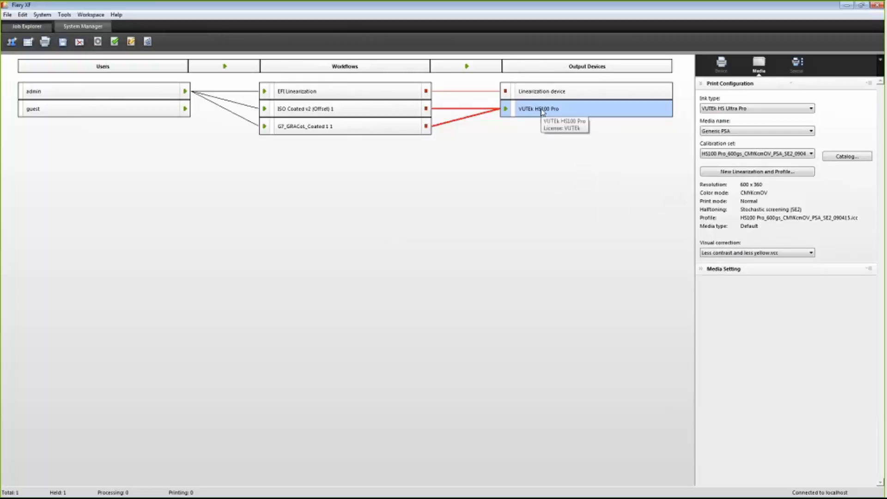
{"action": "key", "text": "ctrl+v"}
{"action": "left_click", "coordinate": [425, 265]}
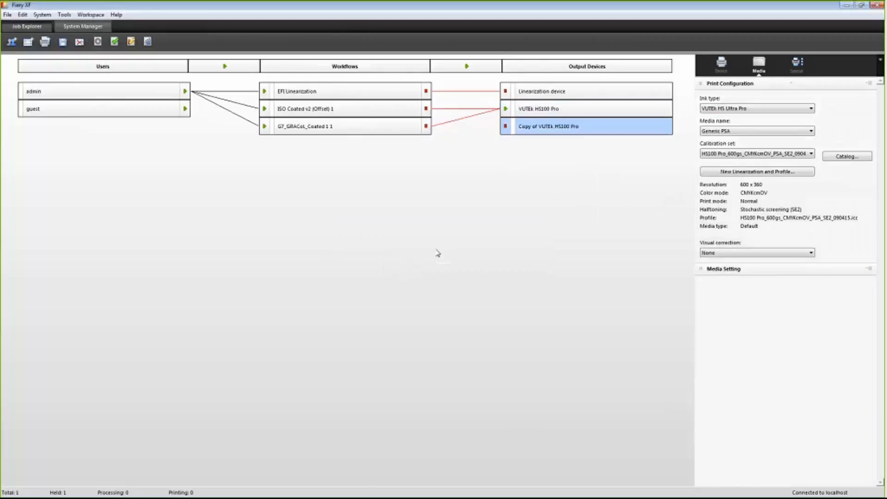
{"action": "left_click_drag", "start_coordinate": [506, 128], "coordinate": [506, 129]}
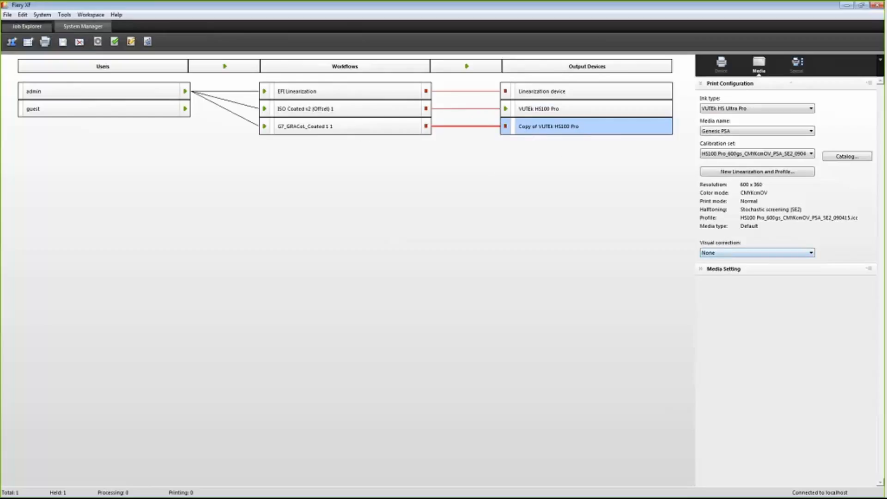
Step: Select the ISO Coated workflow and the VUTEk HS100 Pro device to review their settings
{"action": "left_click", "coordinate": [325, 110]}
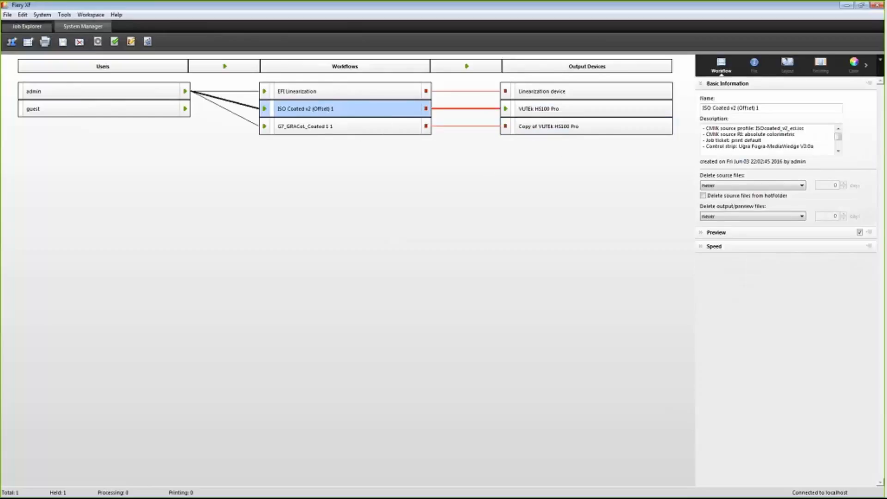
{"action": "left_click", "coordinate": [532, 109]}
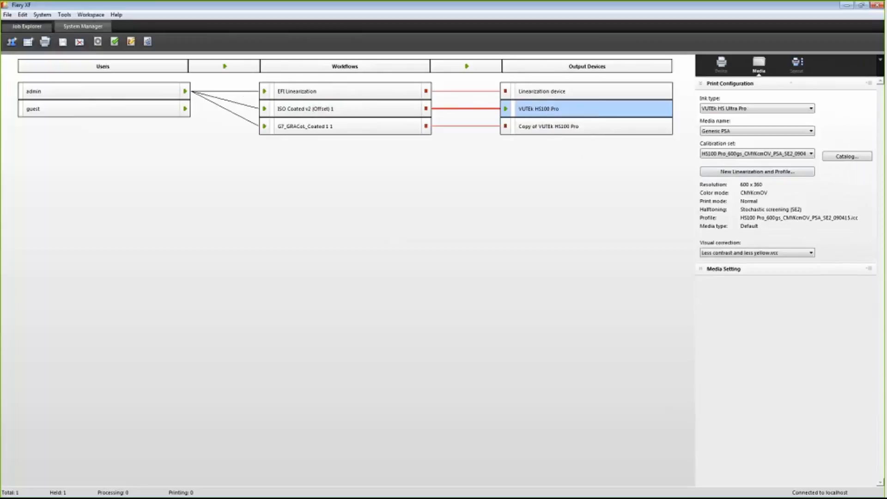
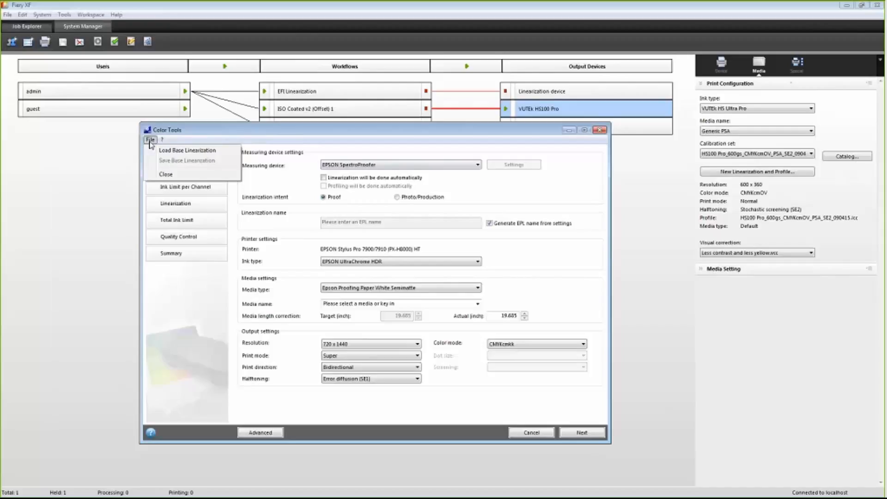
Step: Load the base linearization from the SP7900HT_1440x1440_EpsonProofWhiteSM folder
{"action": "left_click", "coordinate": [158, 151]}
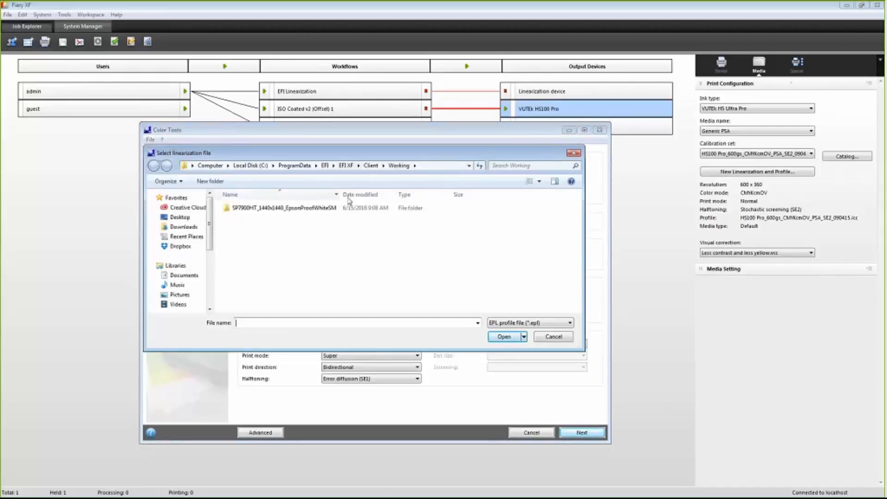
{"action": "double_click", "coordinate": [306, 208]}
{"action": "double_click", "coordinate": [307, 208]}
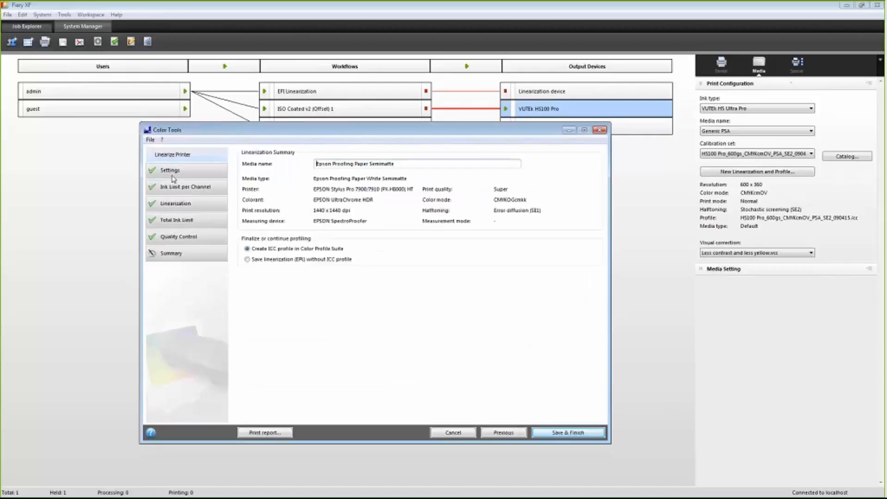
Step: Review the linearization settings page, including the media name, and continue to the ink limit per channel page
{"action": "left_click", "coordinate": [171, 175]}
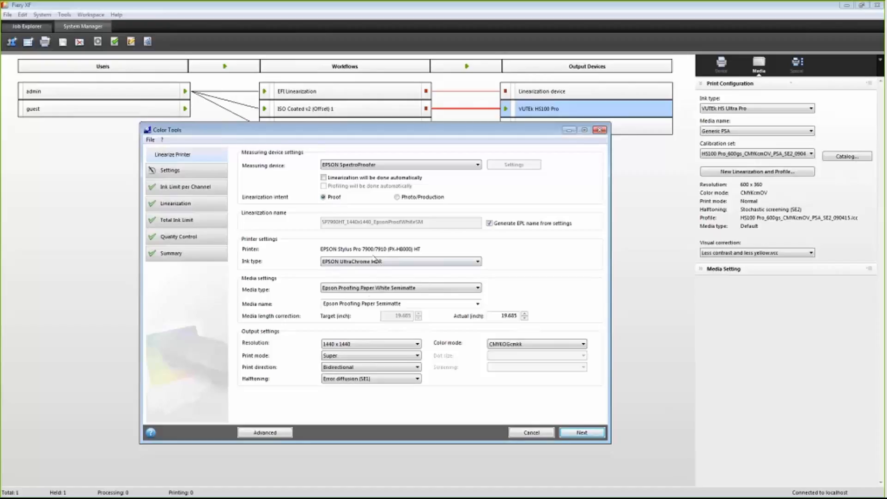
{"action": "left_click", "coordinate": [323, 305]}
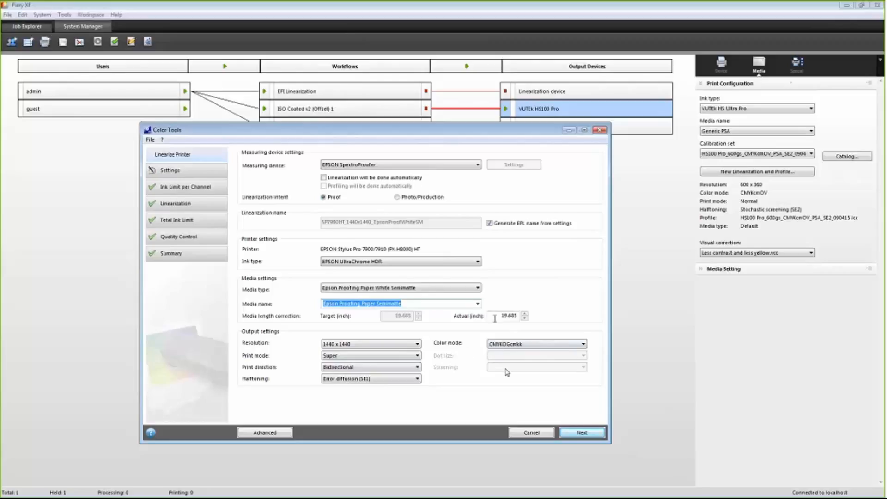
{"action": "left_click", "coordinate": [582, 433]}
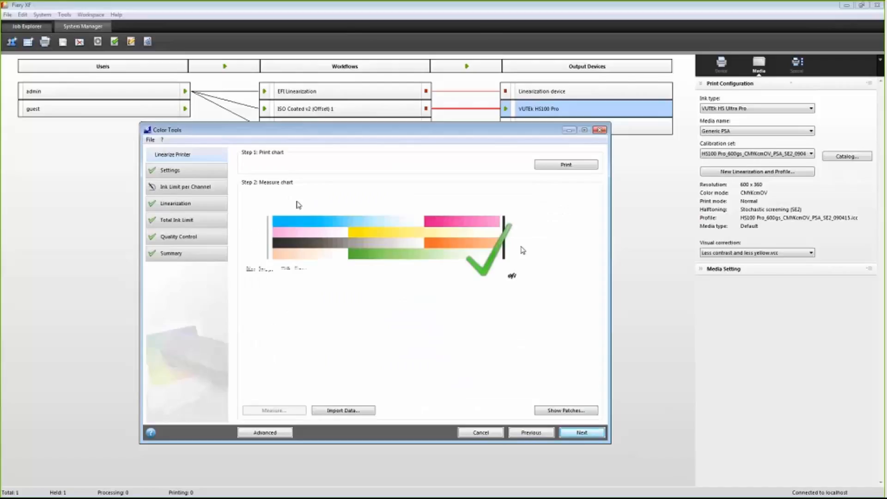
Step: Open the advanced ink limit adjustments, lower the Magenta ink limit to 85%, and accept the change
{"action": "left_click", "coordinate": [265, 433]}
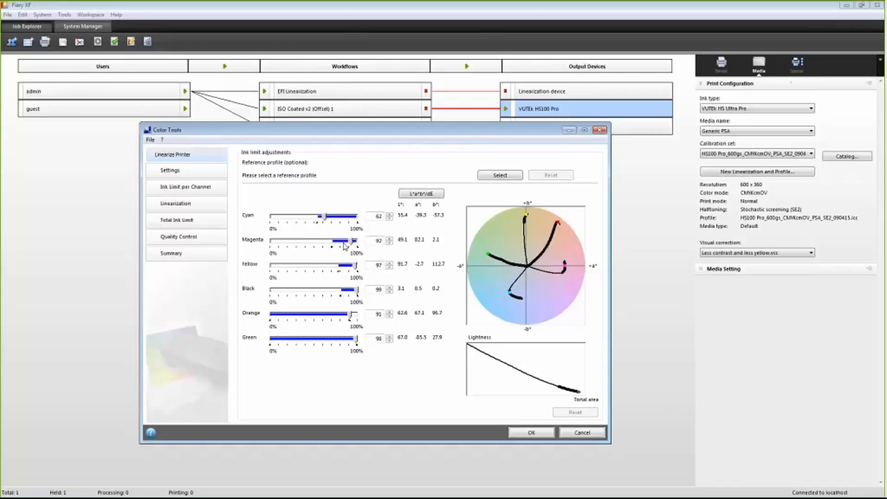
{"action": "mouse_move", "coordinate": [353, 241]}
{"action": "left_mouse_down"}
{"action": "mouse_move", "coordinate": [336, 245]}
{"action": "mouse_move", "coordinate": [346, 246]}
{"action": "left_mouse_up"}
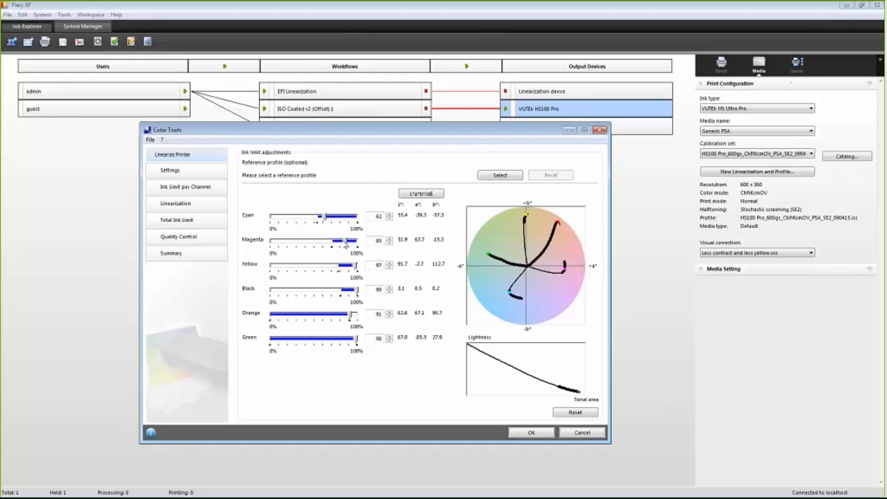
{"action": "left_click_drag", "start_coordinate": [347, 242], "coordinate": [345, 244]}
{"action": "left_click", "coordinate": [582, 435]}
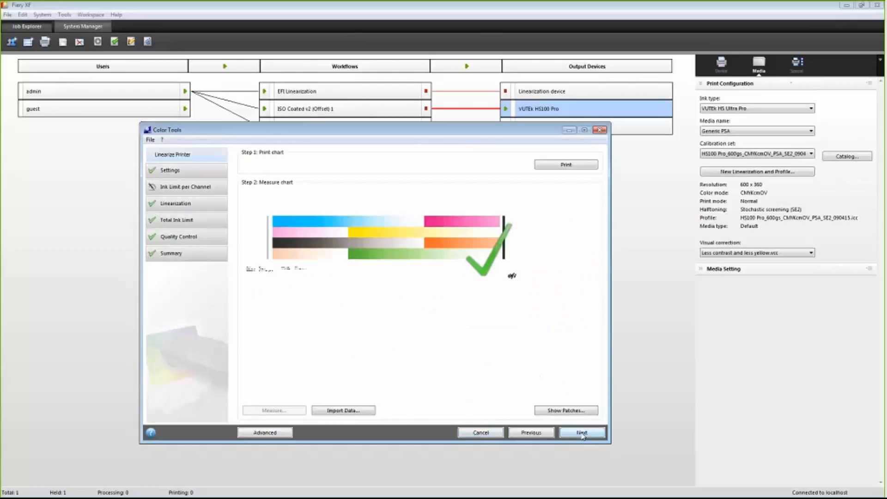
Step: Advance through the linearization, total ink limit and quality control pages to the linearization summary
{"action": "left_click", "coordinate": [578, 434]}
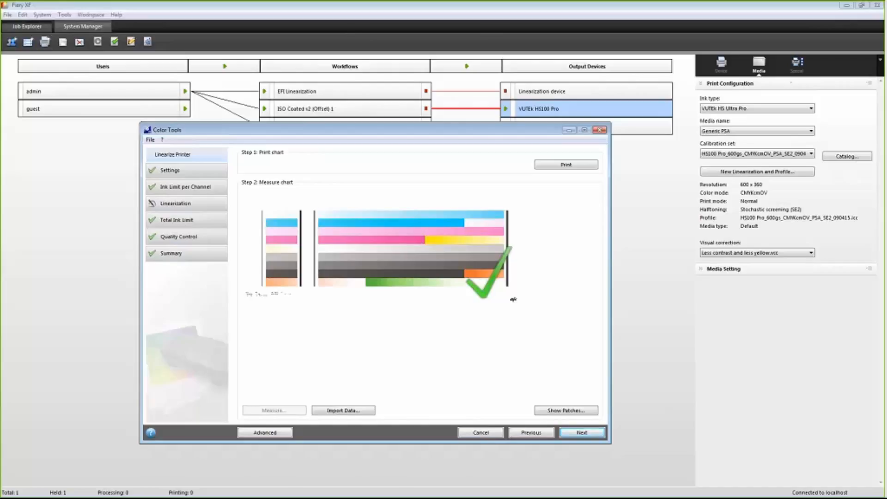
{"action": "left_click", "coordinate": [582, 433]}
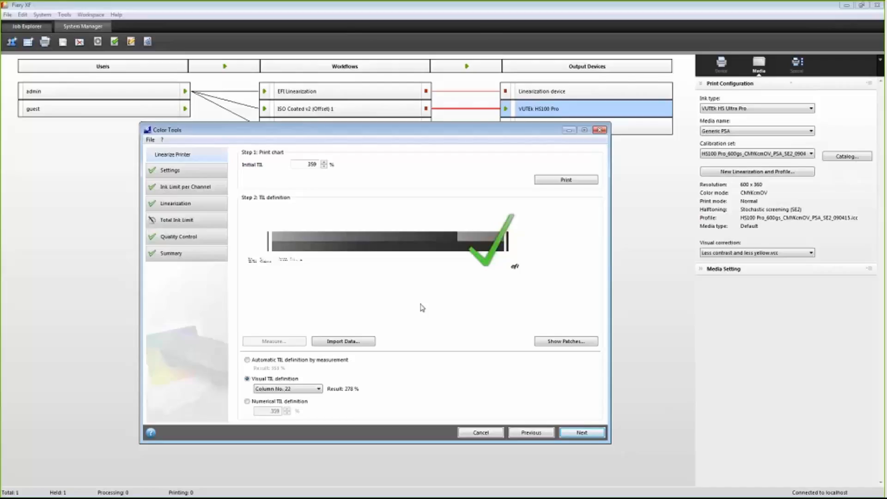
{"action": "left_click", "coordinate": [582, 433]}
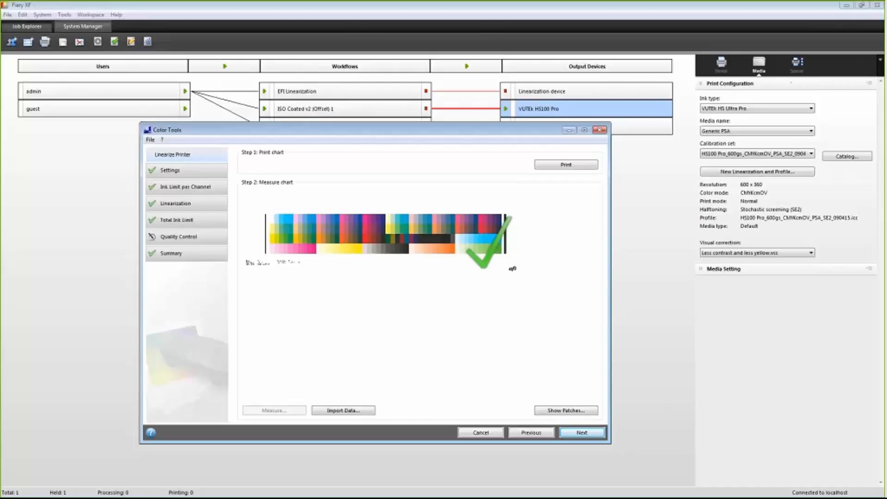
{"action": "left_click", "coordinate": [580, 433]}
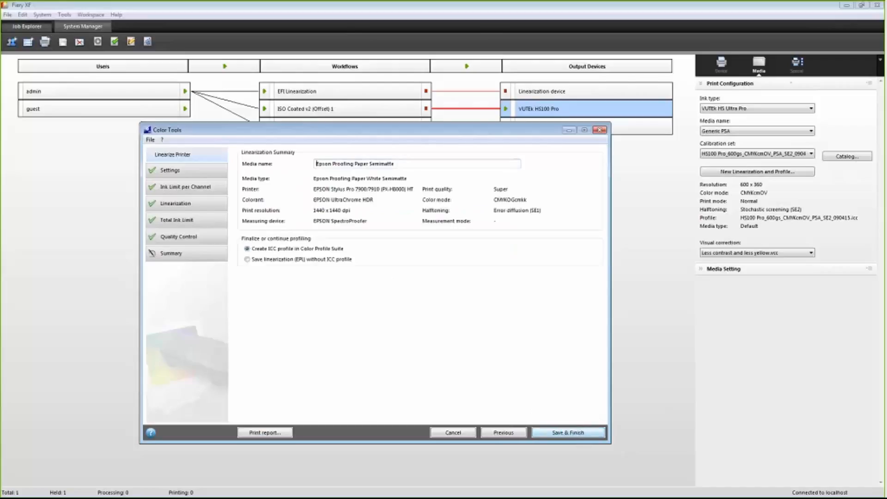
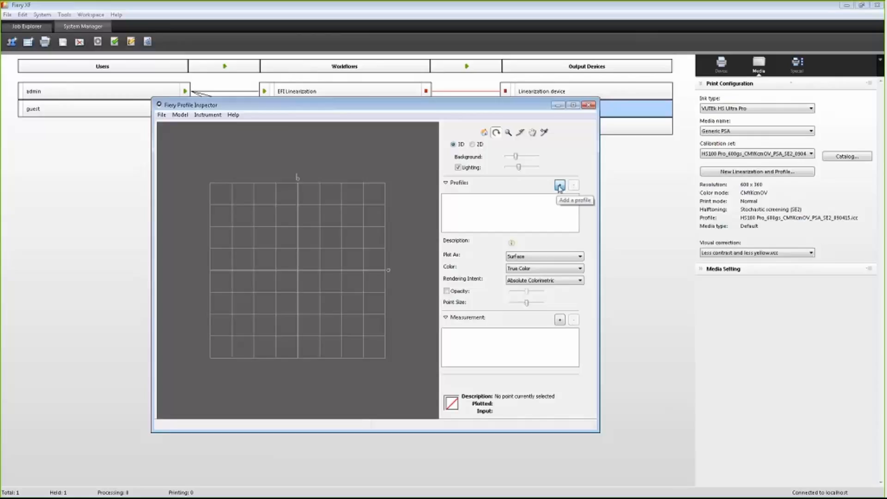
Step: Add the SP7900_9900HT_SPP240_1440_v2 profile from the recently used profiles to the inspector
{"action": "left_click", "coordinate": [560, 187]}
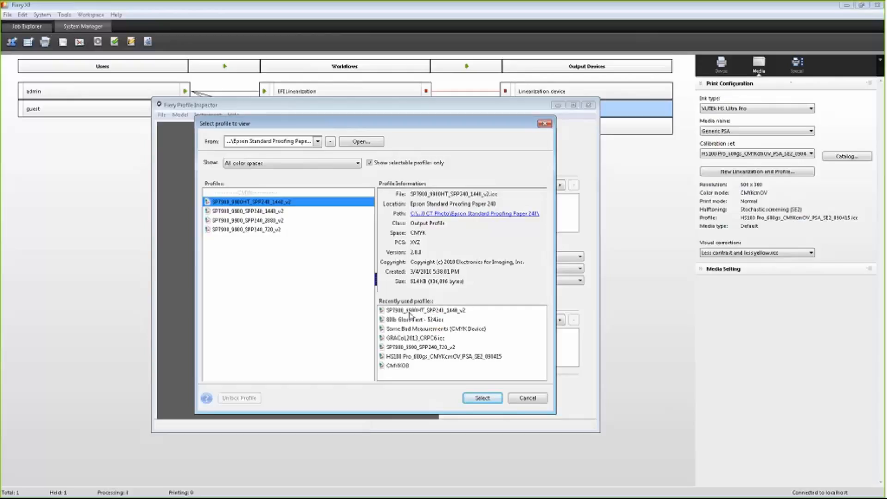
{"action": "double_click", "coordinate": [410, 312]}
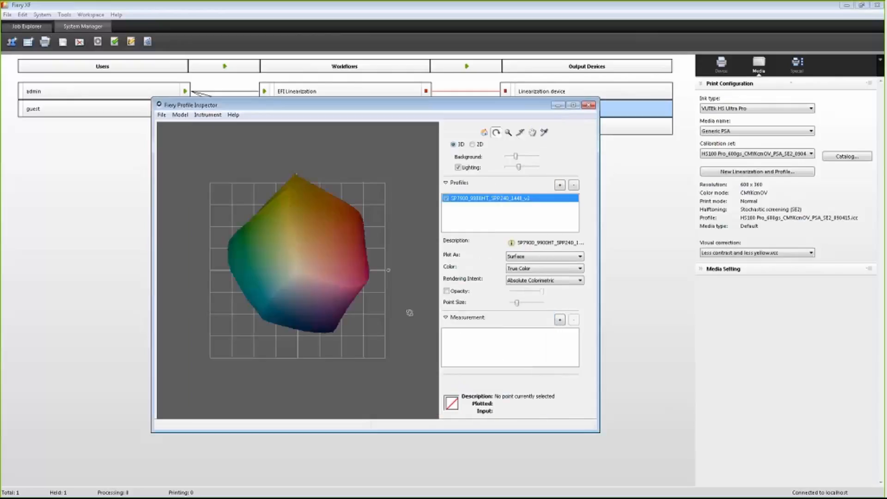
{"action": "left_click_drag", "start_coordinate": [295, 300], "coordinate": [282, 315]}
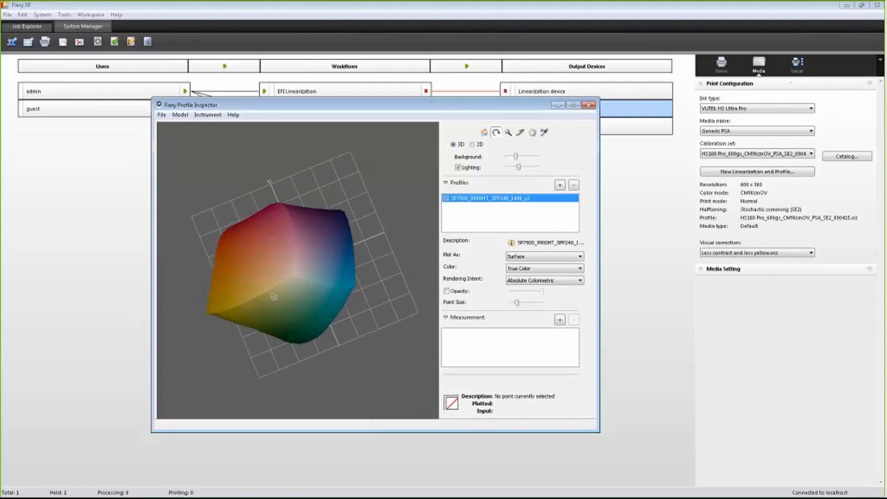
Step: Plot the profile's gamut as a Slice and examine it from different angles
{"action": "left_click", "coordinate": [538, 257]}
{"action": "left_click", "coordinate": [539, 271]}
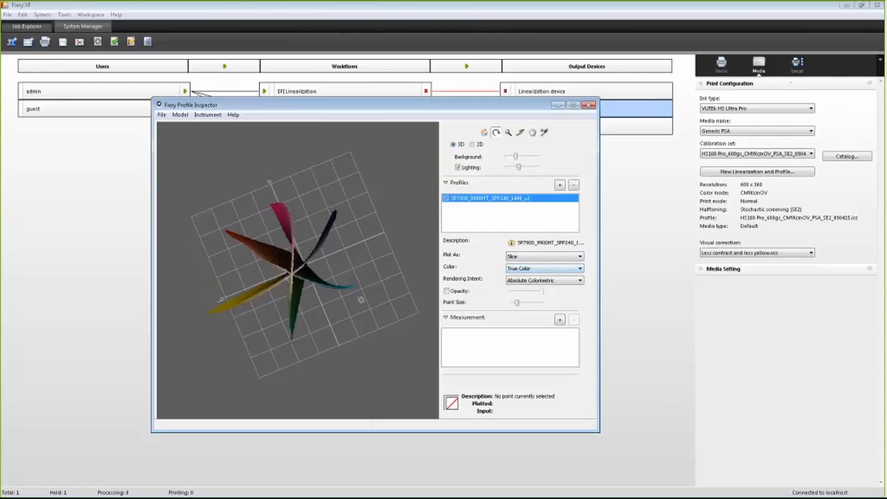
{"action": "left_click_drag", "start_coordinate": [304, 287], "coordinate": [325, 280]}
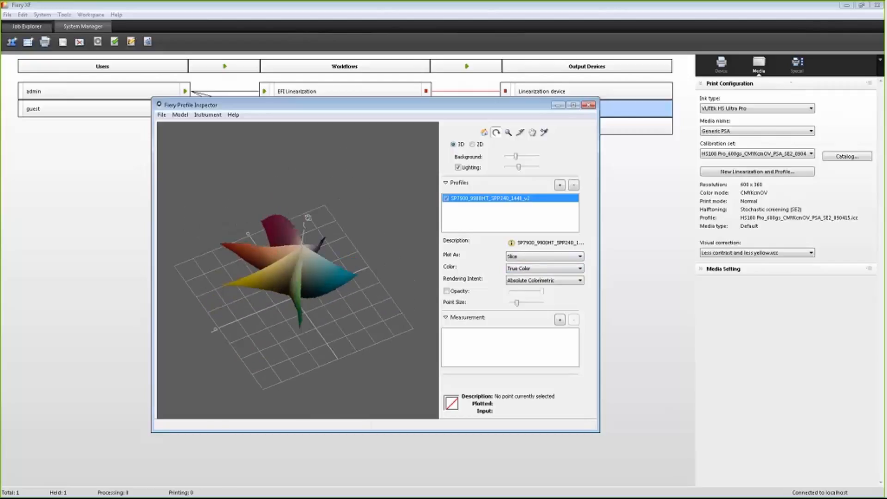
{"action": "left_click_drag", "start_coordinate": [307, 217], "coordinate": [306, 269]}
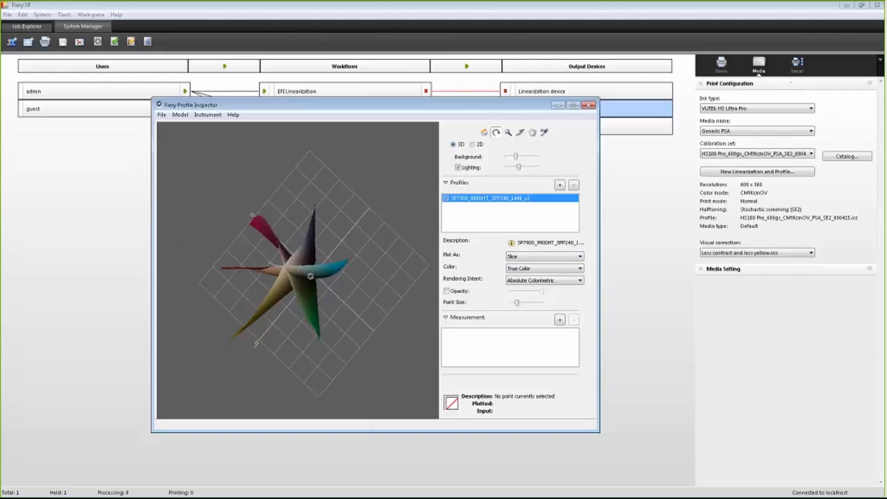
{"action": "left_click_drag", "start_coordinate": [321, 264], "coordinate": [350, 280]}
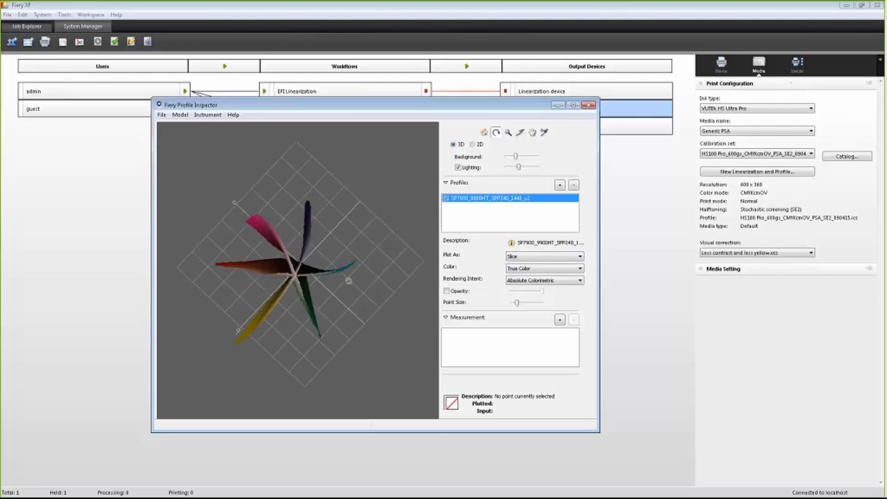
Step: Plot the gamut as Edges and zoom in on it
{"action": "left_click", "coordinate": [533, 259]}
{"action": "left_click", "coordinate": [527, 277]}
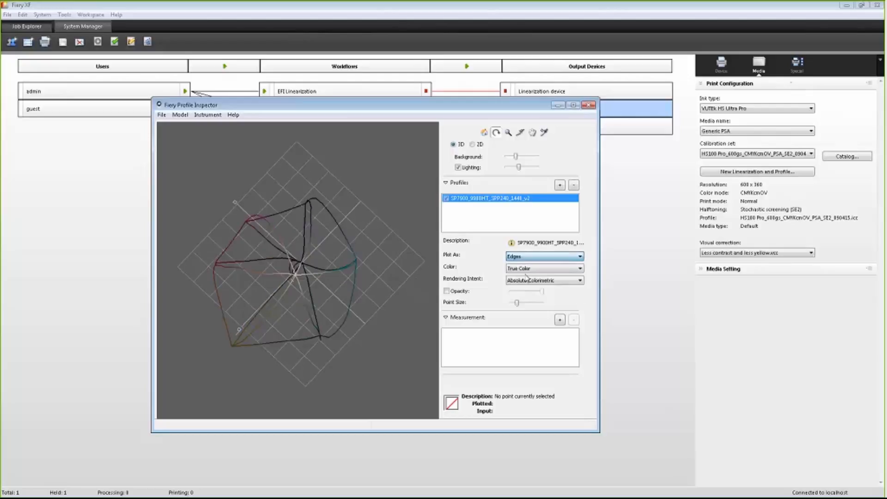
{"action": "left_click_drag", "start_coordinate": [292, 311], "coordinate": [294, 260]}
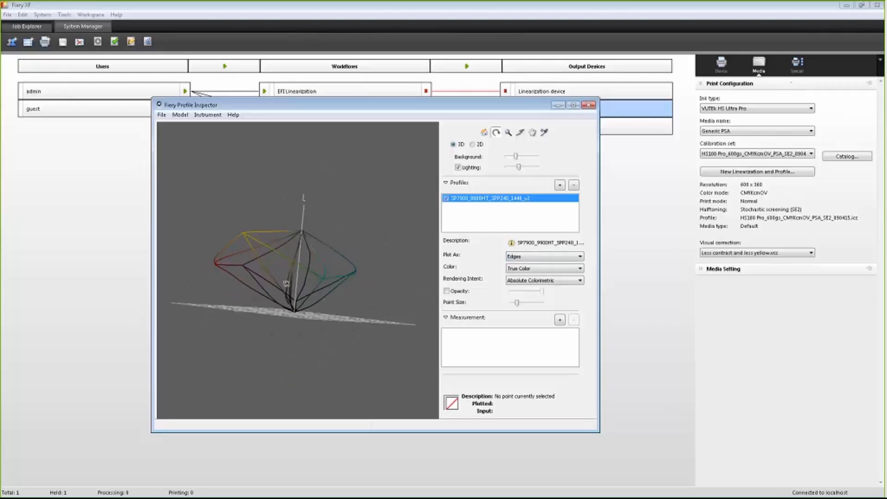
{"action": "left_click", "coordinate": [508, 133]}
{"action": "left_click", "coordinate": [292, 278]}
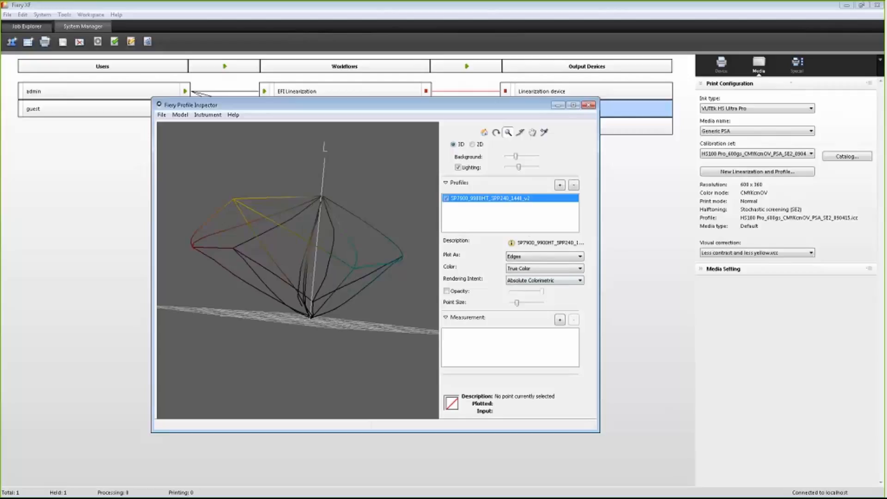
Step: Pan and reset the gamut view, and plot the gamut as a Surface again
{"action": "left_click", "coordinate": [488, 134]}
{"action": "left_click_drag", "start_coordinate": [292, 244], "coordinate": [292, 292]}
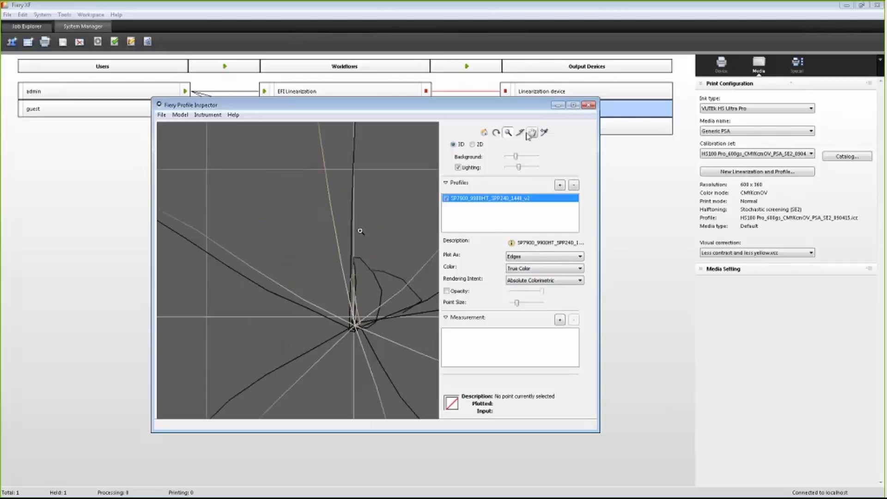
{"action": "left_click", "coordinate": [532, 132]}
{"action": "left_click_drag", "start_coordinate": [314, 324], "coordinate": [401, 207]}
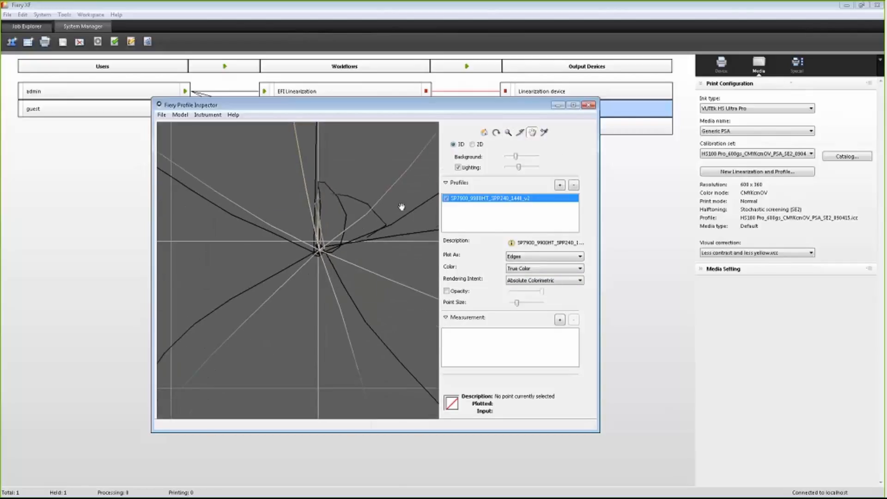
{"action": "left_click", "coordinate": [484, 133]}
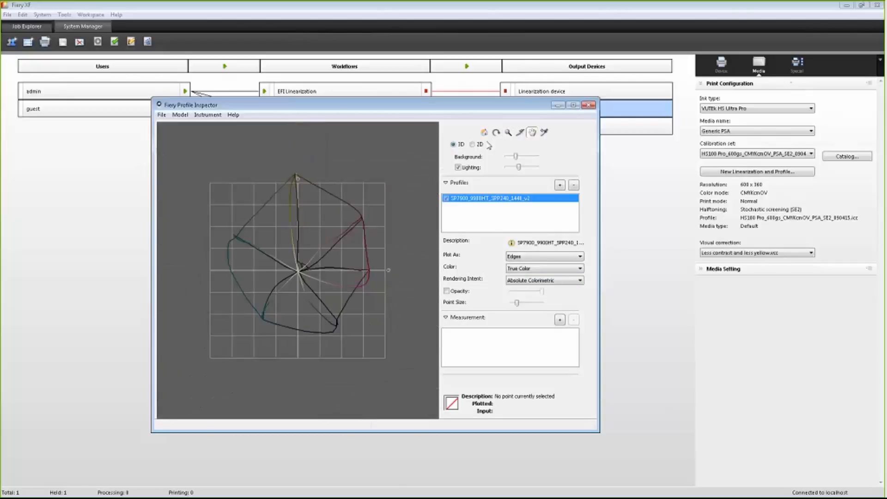
{"action": "left_click", "coordinate": [517, 256]}
{"action": "left_click", "coordinate": [517, 268]}
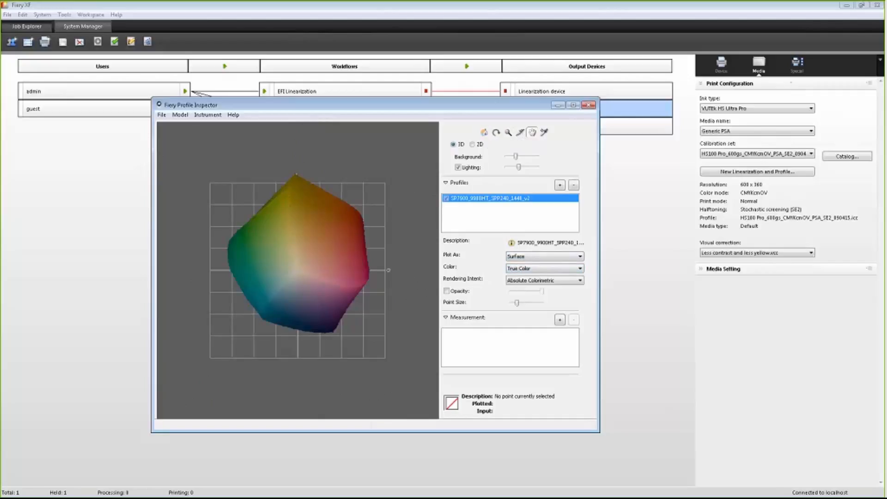
Step: Add the GRACoL2013_CRPC6.icc profile to overlay its gamut on the SP7900 gamut
{"action": "left_click", "coordinate": [559, 185]}
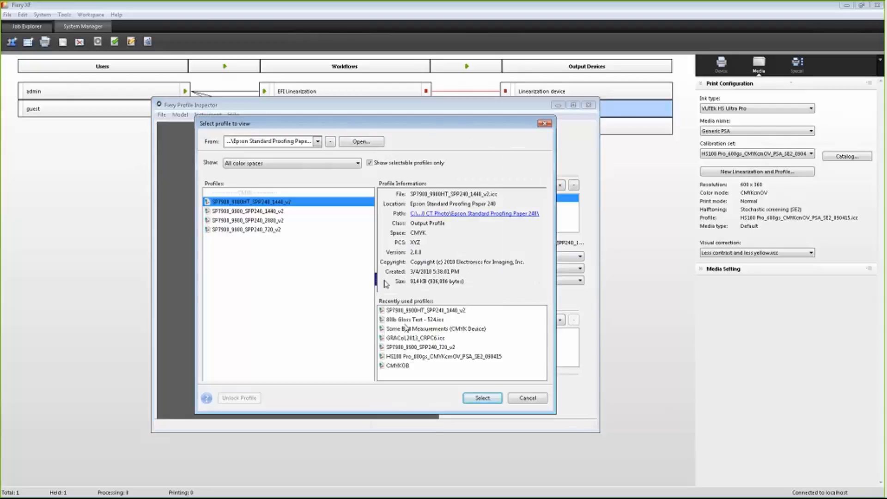
{"action": "left_click", "coordinate": [411, 338]}
{"action": "left_click", "coordinate": [481, 398]}
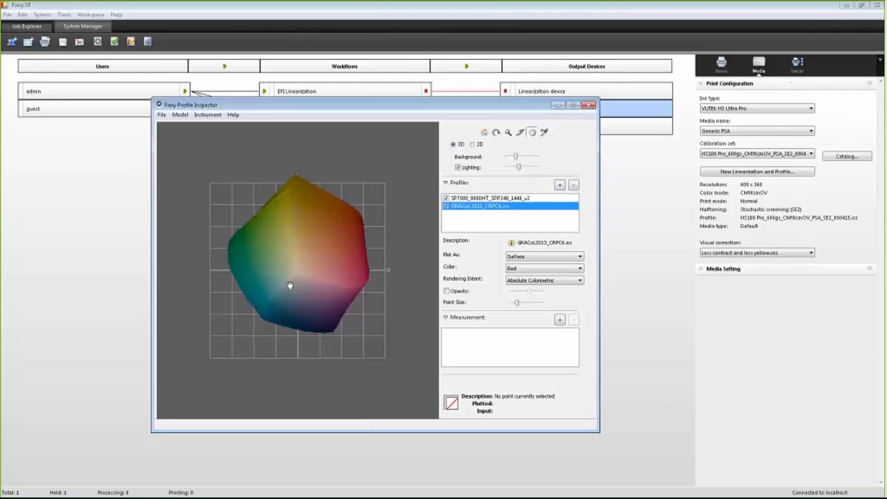
{"action": "left_click_drag", "start_coordinate": [302, 299], "coordinate": [311, 269]}
{"action": "left_click", "coordinate": [496, 132]}
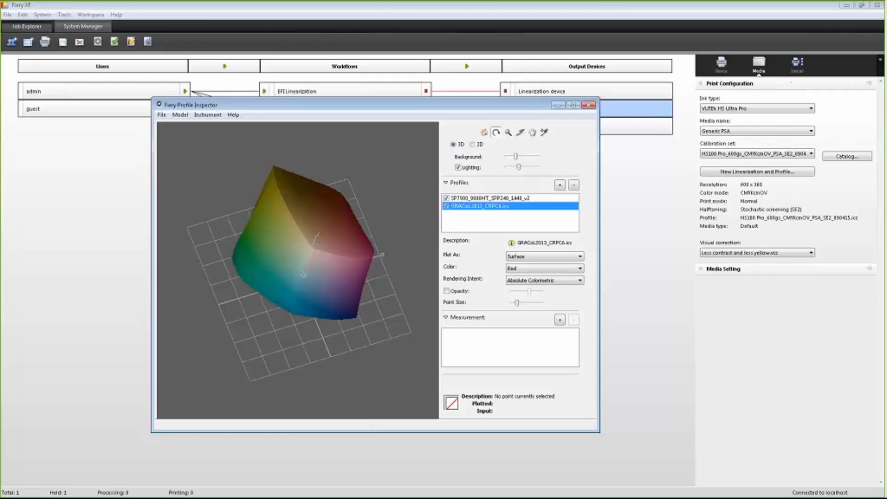
{"action": "left_click_drag", "start_coordinate": [326, 324], "coordinate": [332, 303]}
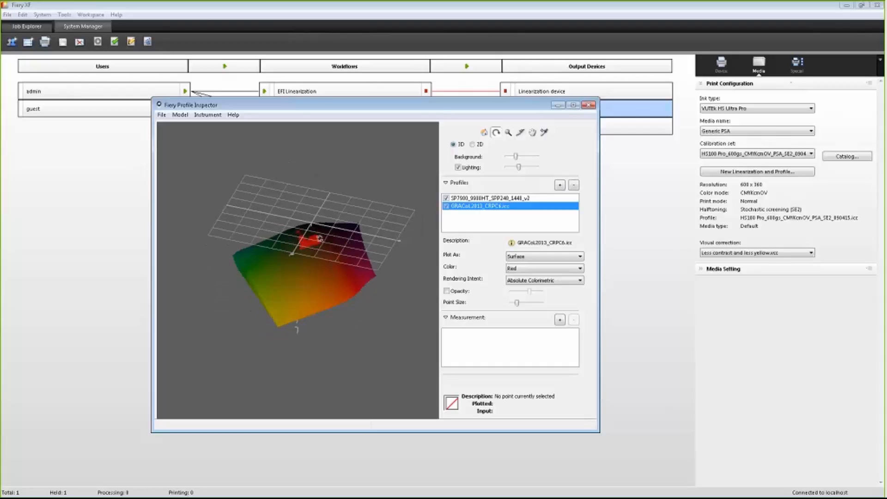
{"action": "left_click_drag", "start_coordinate": [317, 231], "coordinate": [310, 260]}
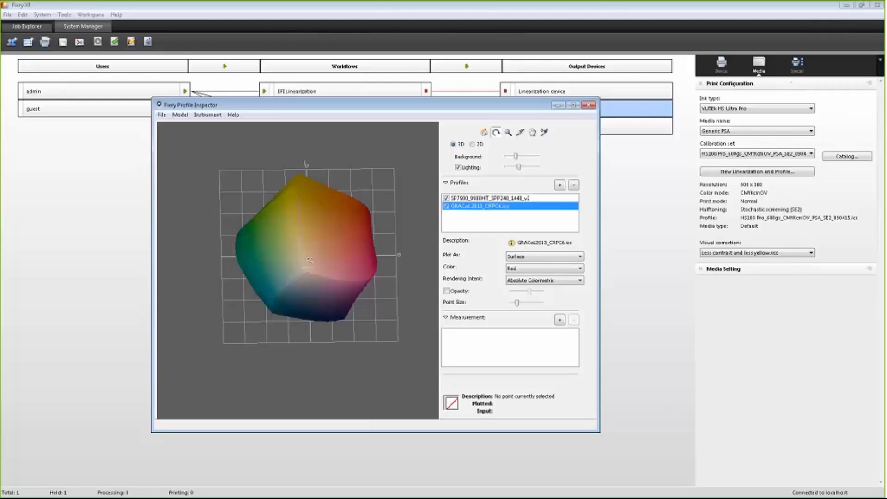
Step: Select the SP7900 profile, enable Opacity and lower its opacity slider to see the GRACoL gamut inside
{"action": "left_click", "coordinate": [473, 199]}
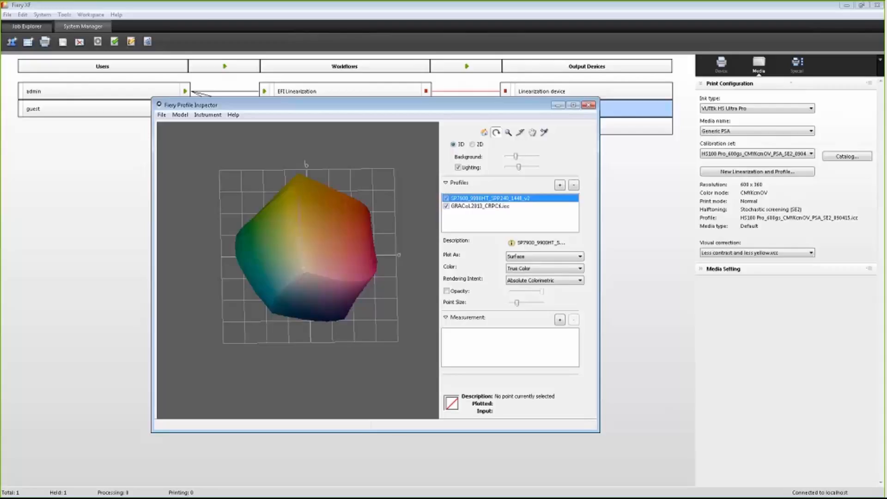
{"action": "left_click", "coordinate": [446, 291]}
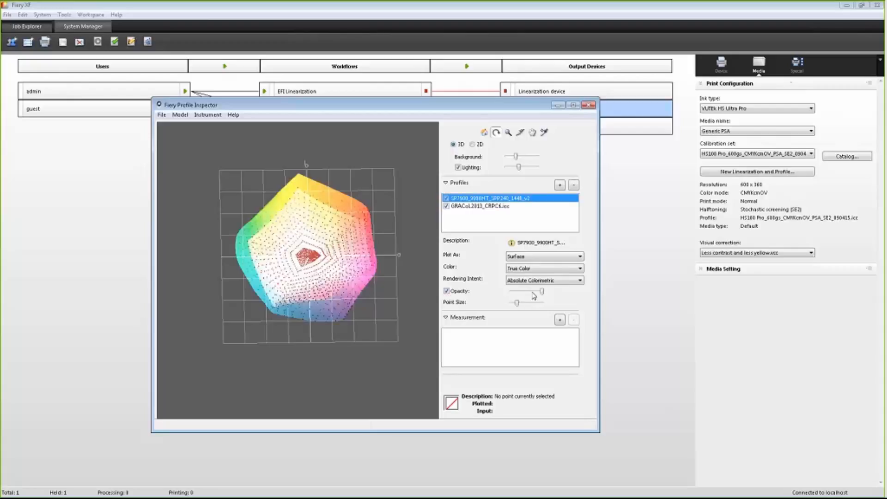
{"action": "left_click_drag", "start_coordinate": [542, 292], "coordinate": [526, 293]}
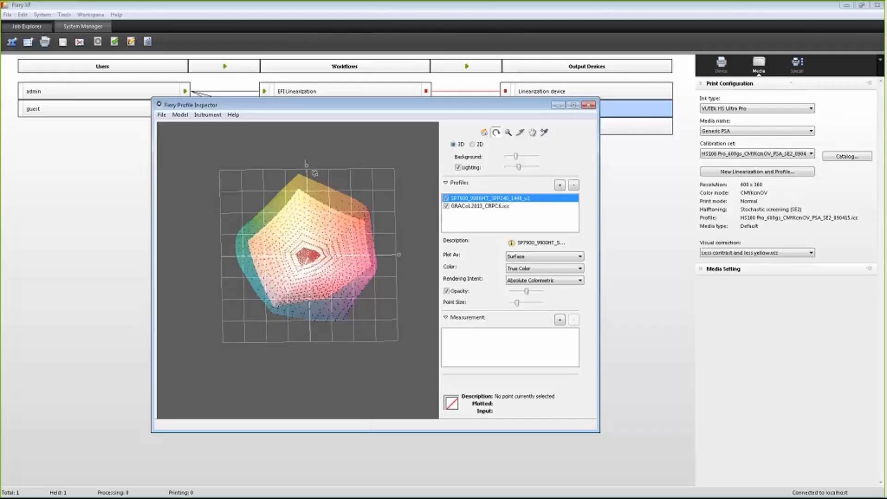
{"action": "left_click_drag", "start_coordinate": [323, 194], "coordinate": [327, 240]}
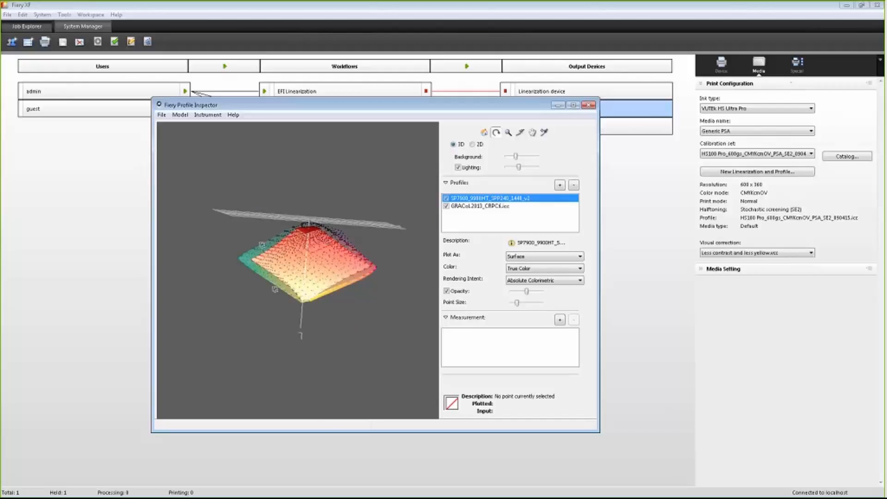
{"action": "left_click_drag", "start_coordinate": [365, 271], "coordinate": [305, 191]}
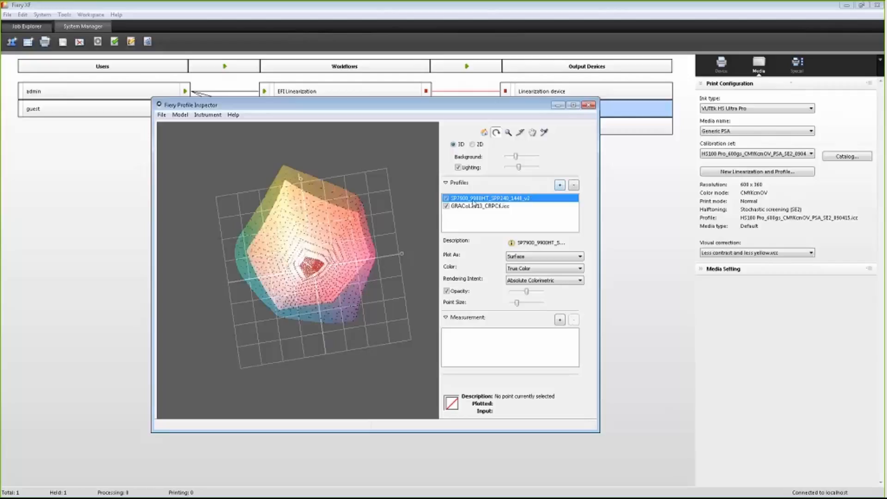
Step: Hide both loaded profiles and add the Some Bad Measurements (CMYK Device) profile
{"action": "left_click", "coordinate": [447, 199]}
{"action": "left_click", "coordinate": [447, 206]}
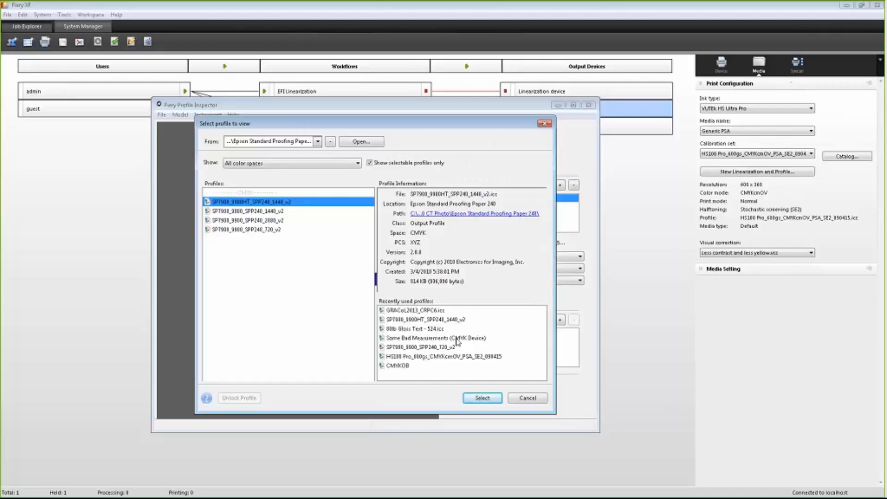
{"action": "double_click", "coordinate": [458, 341]}
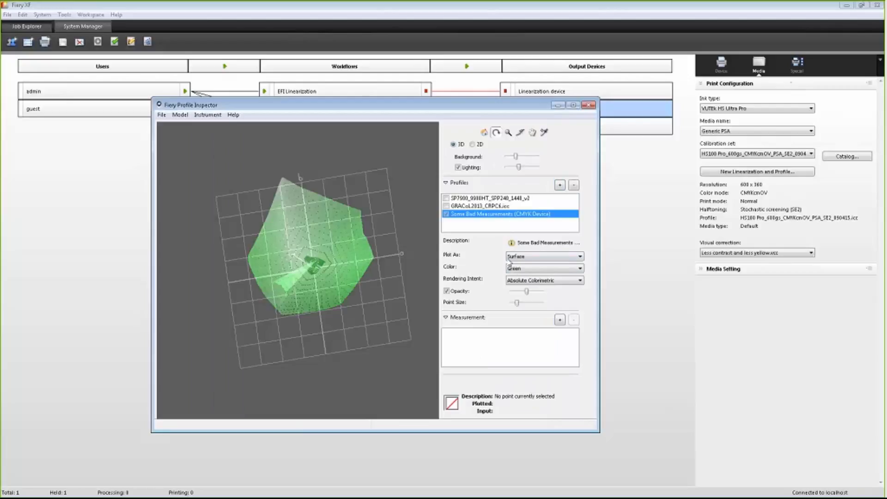
Step: Set the bad measurements profile's color to True Color and turn off Opacity
{"action": "left_click", "coordinate": [520, 268]}
{"action": "left_click", "coordinate": [521, 275]}
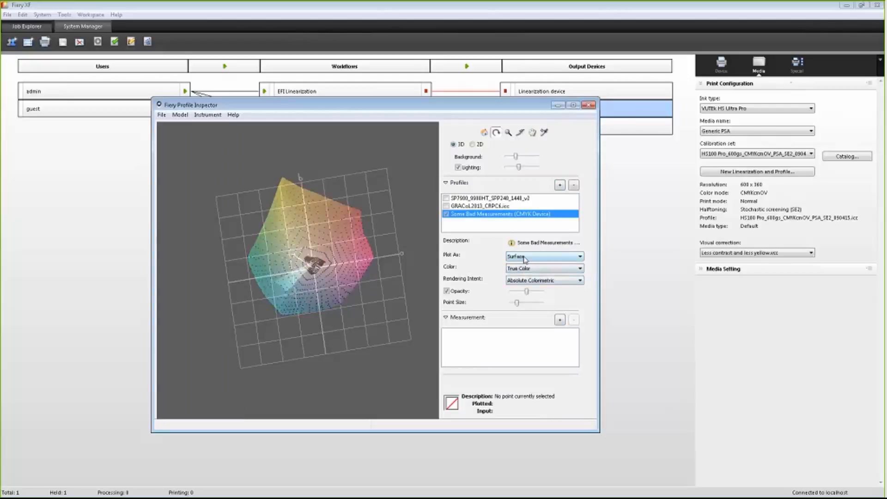
{"action": "left_click", "coordinate": [446, 291]}
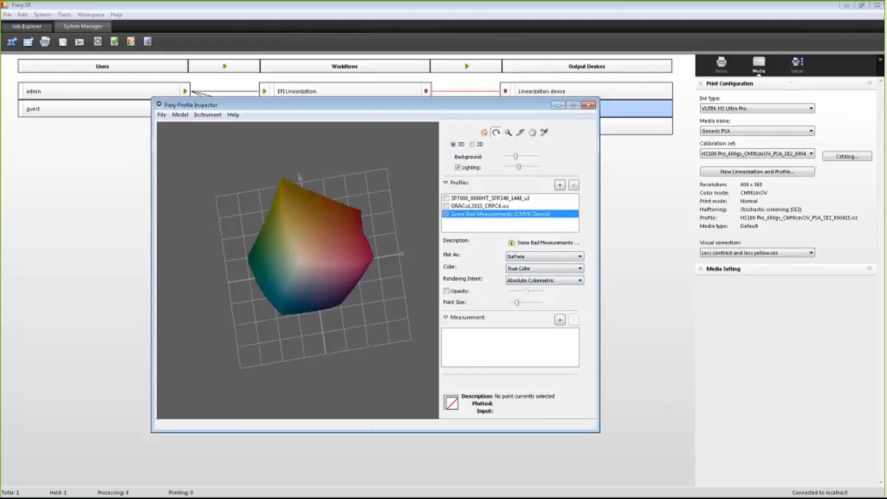
Step: Examine the bad measurements gamut up close as Edges and as an Outline plot, then reset the view
{"action": "left_click_drag", "start_coordinate": [325, 230], "coordinate": [373, 236]}
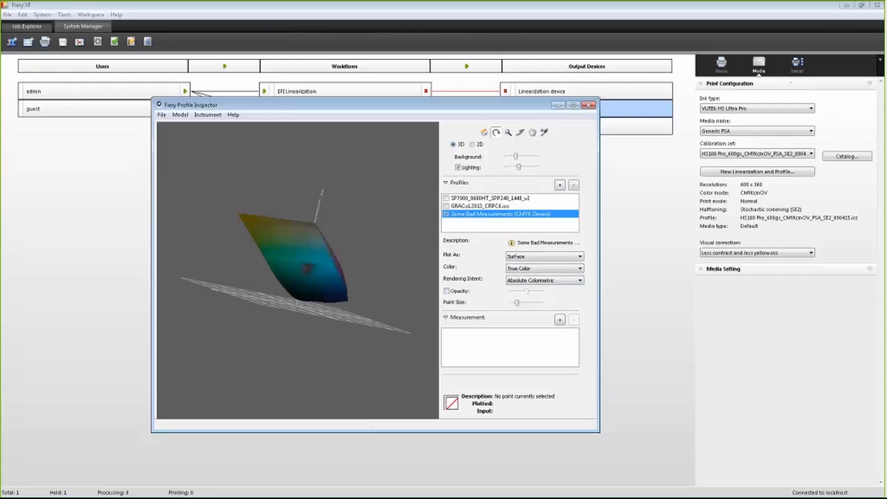
{"action": "left_click", "coordinate": [508, 132]}
{"action": "left_click", "coordinate": [307, 264]}
{"action": "left_click", "coordinate": [307, 265]}
{"action": "left_click", "coordinate": [310, 268]}
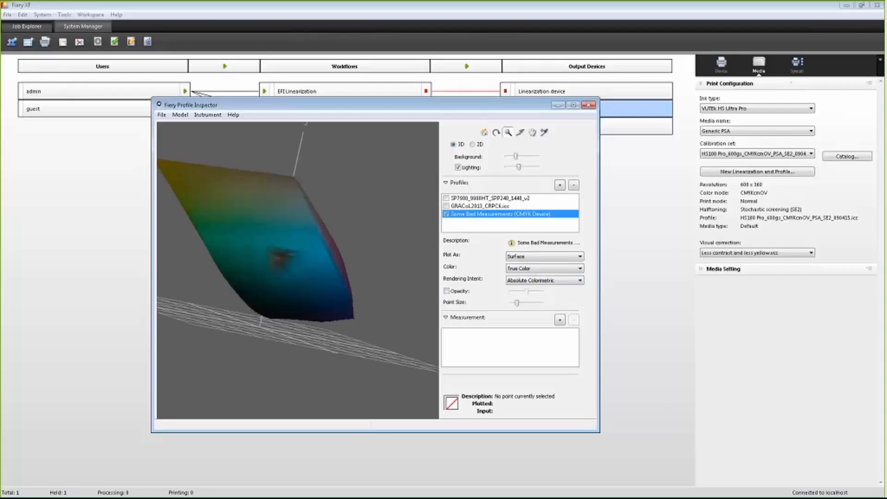
{"action": "left_click", "coordinate": [538, 256]}
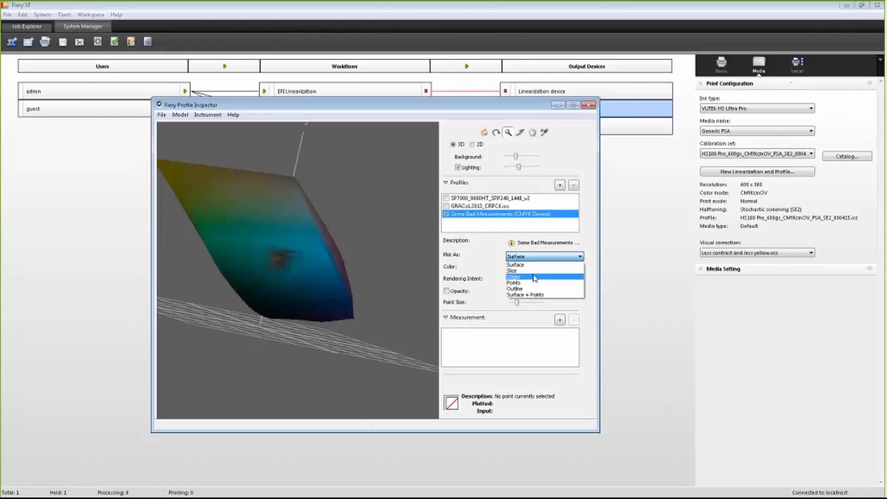
{"action": "left_click", "coordinate": [536, 276]}
{"action": "left_click", "coordinate": [525, 269]}
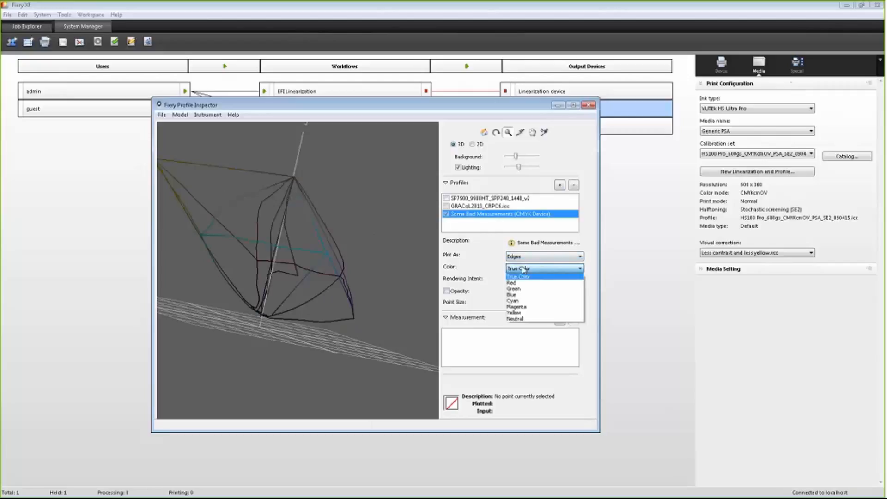
{"action": "left_click", "coordinate": [525, 269]}
{"action": "left_click", "coordinate": [529, 257]}
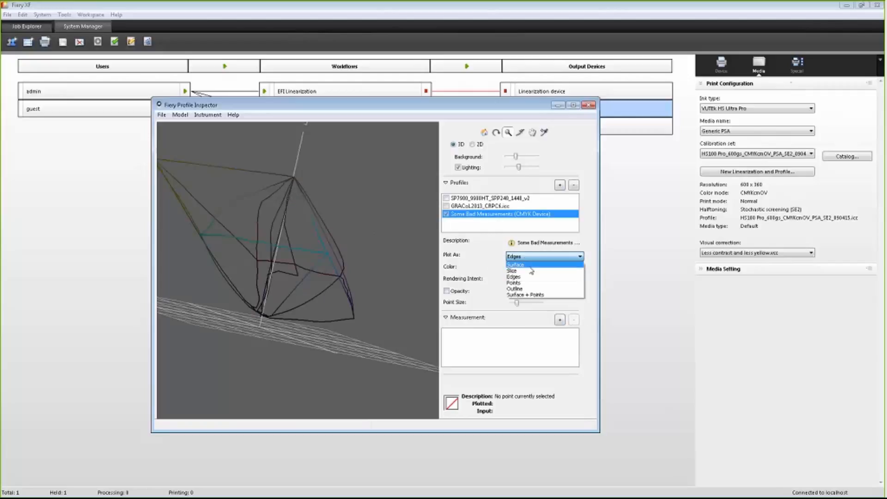
{"action": "left_click", "coordinate": [532, 290]}
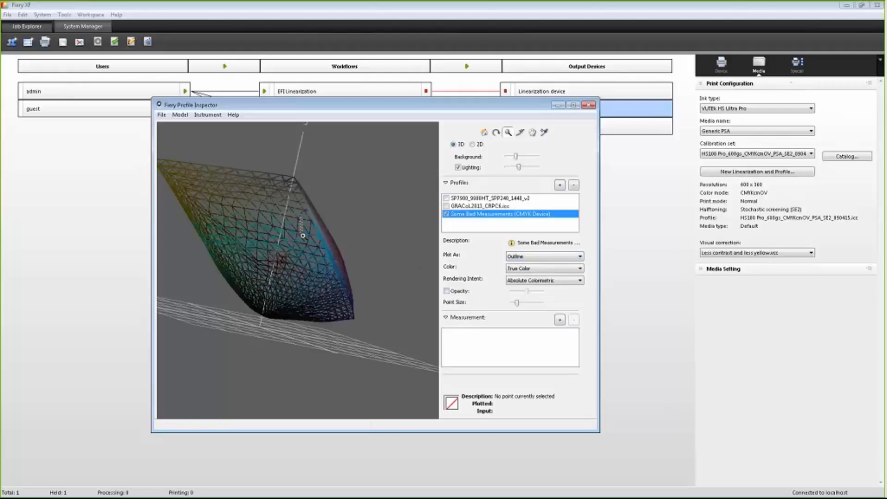
{"action": "left_click_drag", "start_coordinate": [303, 235], "coordinate": [364, 208]}
{"action": "left_click", "coordinate": [485, 133]}
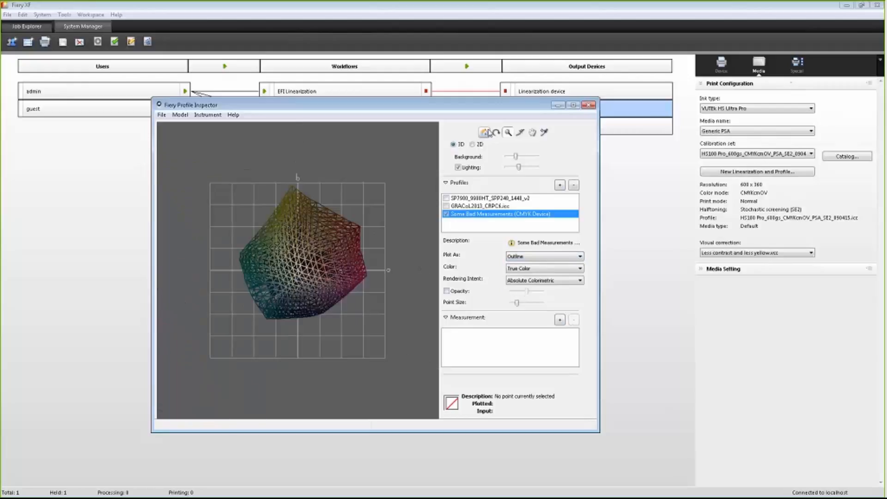
Step: Zoom into and rotate the bad measurements gamut to examine its distorted surface up close
{"action": "left_click", "coordinate": [509, 133]}
{"action": "left_click", "coordinate": [278, 288]}
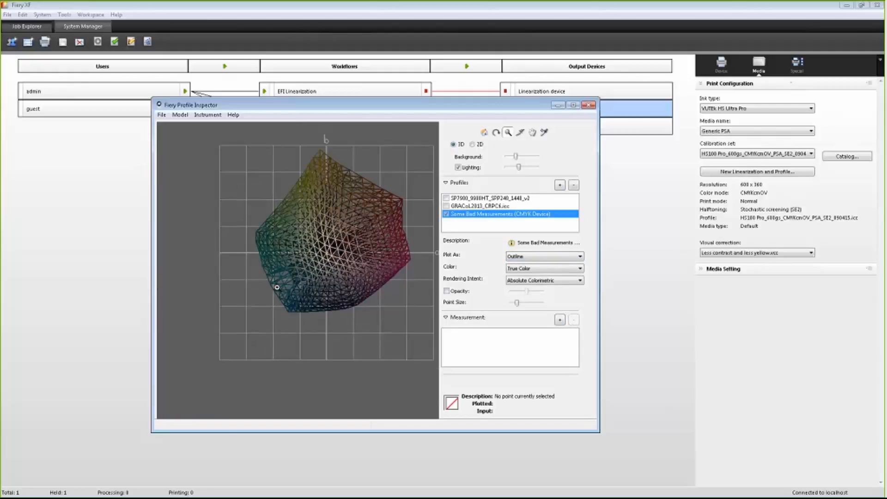
{"action": "left_click", "coordinate": [312, 262]}
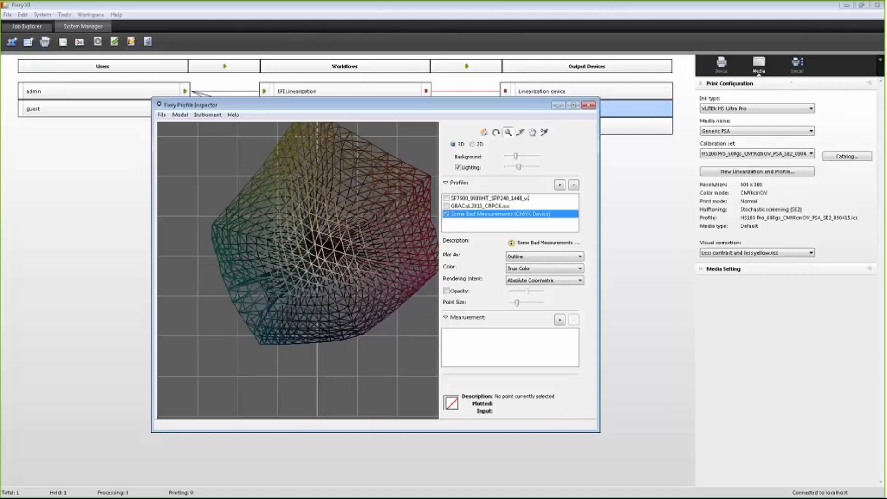
{"action": "left_click", "coordinate": [496, 132]}
{"action": "left_click_drag", "start_coordinate": [302, 286], "coordinate": [327, 256]}
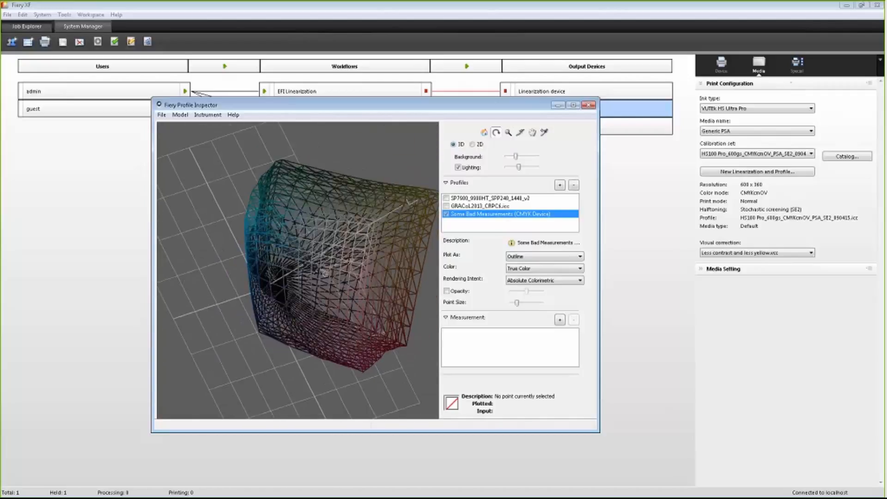
{"action": "left_click", "coordinate": [508, 133]}
{"action": "left_click", "coordinate": [323, 267]}
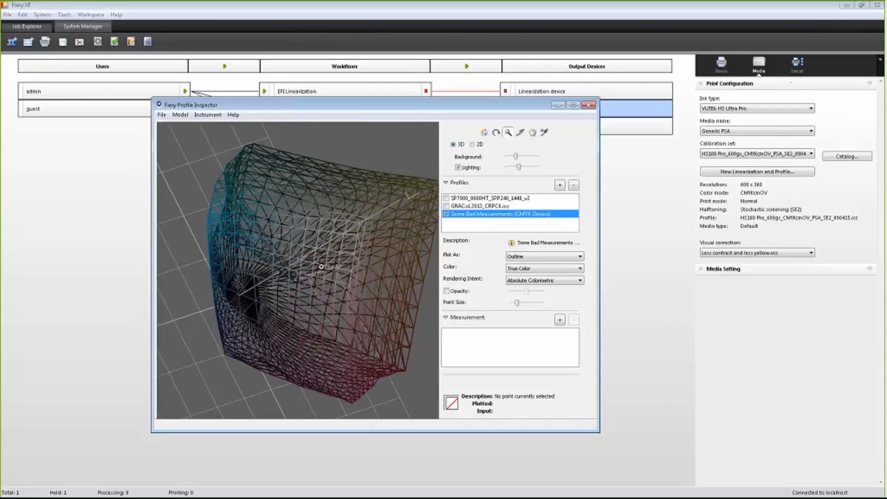
{"action": "left_click", "coordinate": [295, 281]}
{"action": "left_click", "coordinate": [301, 278]}
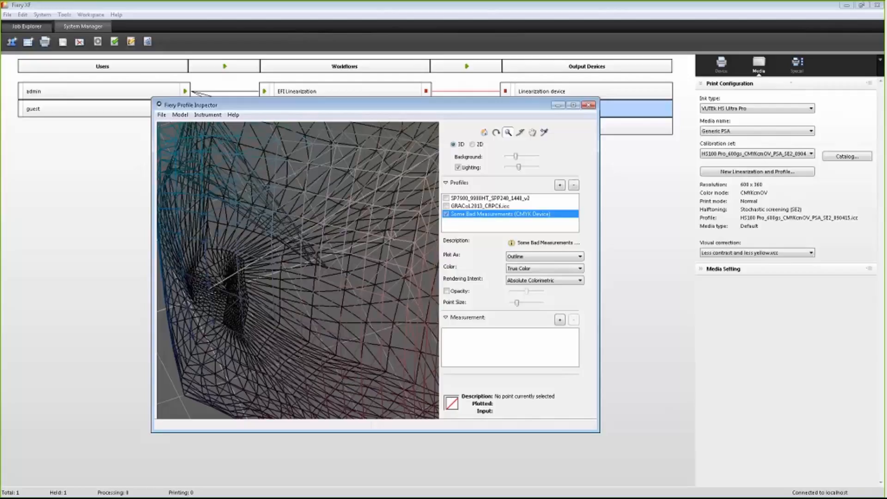
Step: Hide the bad measurements profile and add the 80lb Gloss Text - 524.icc profile from recently used profiles
{"action": "left_click", "coordinate": [446, 214]}
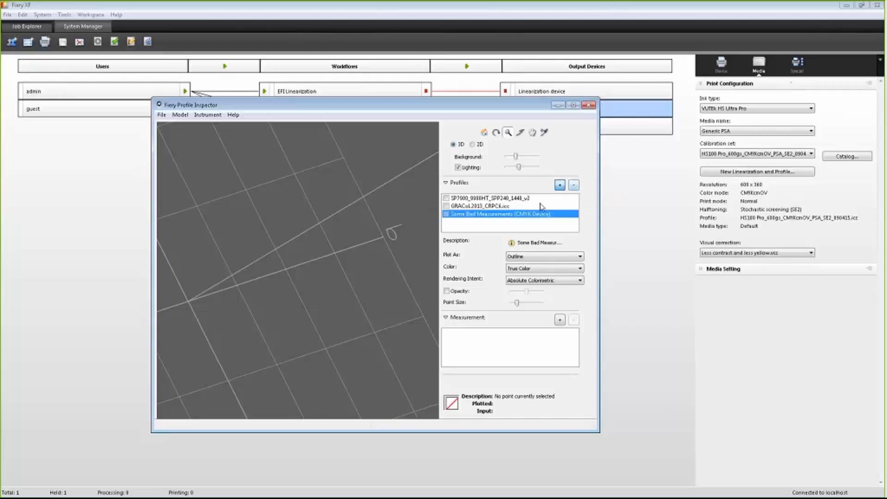
{"action": "left_click", "coordinate": [560, 184]}
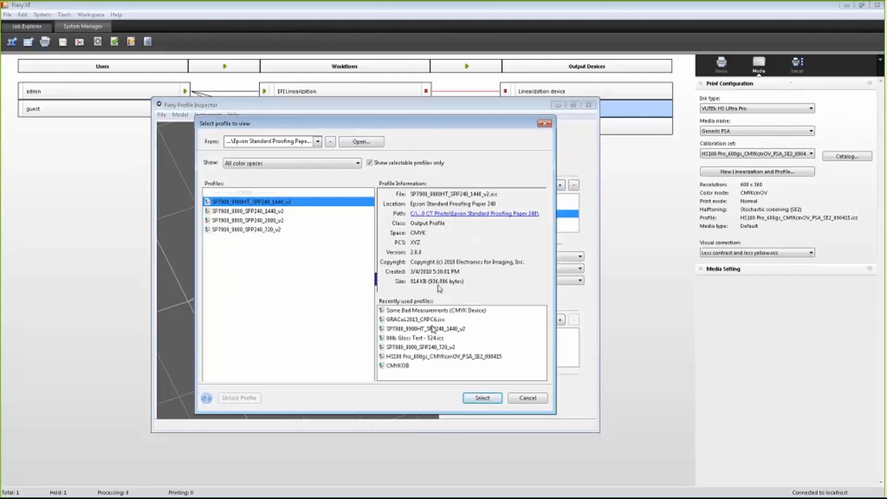
{"action": "double_click", "coordinate": [427, 339]}
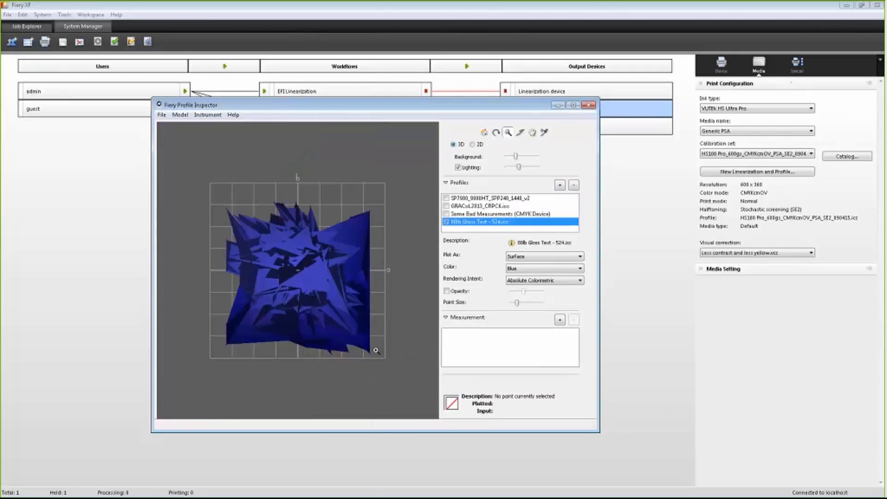
Step: Set the 80lb Gloss Text profile's color to True Color
{"action": "left_click", "coordinate": [521, 259]}
{"action": "left_click", "coordinate": [546, 268]}
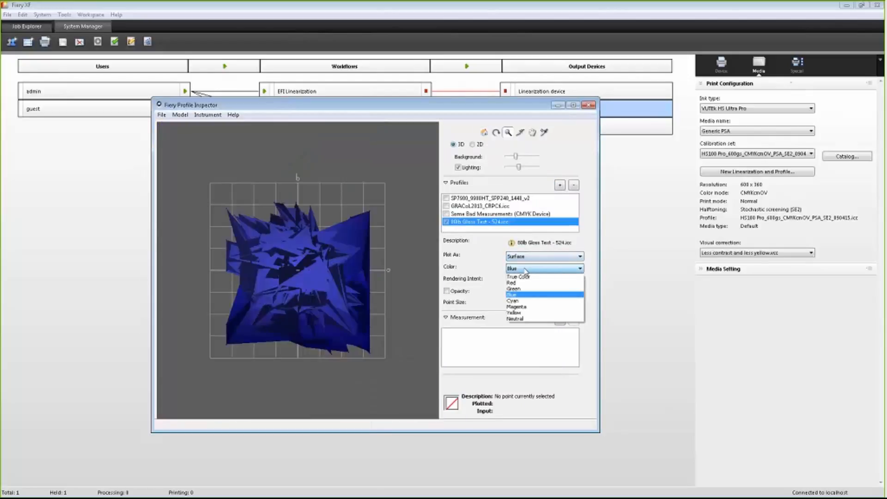
{"action": "left_click", "coordinate": [522, 275]}
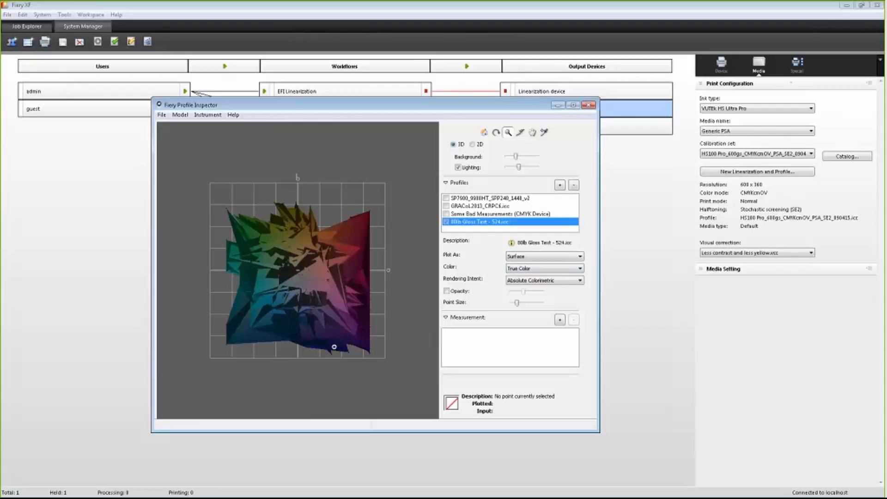
Step: Rotate the 80lb Gloss Text gamut to examine its shape from different angles
{"action": "left_click", "coordinate": [497, 134]}
{"action": "left_click_drag", "start_coordinate": [362, 296], "coordinate": [340, 280]}
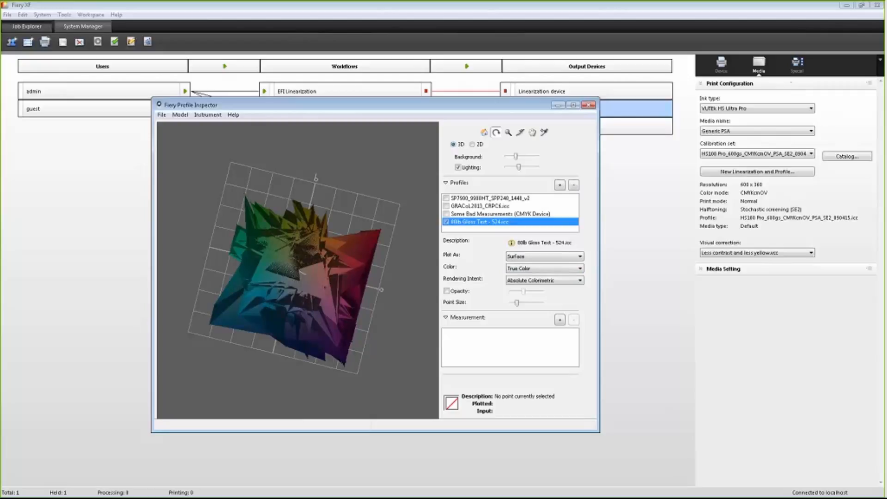
{"action": "left_click_drag", "start_coordinate": [277, 278], "coordinate": [296, 212]}
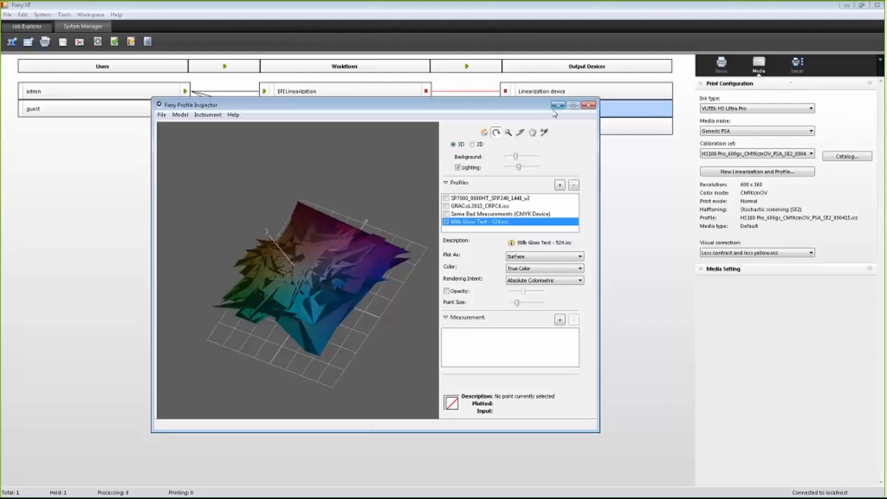
Step: Close Profile Inspector and switch back to the Fiery XF System Manager
{"action": "left_click", "coordinate": [588, 105]}
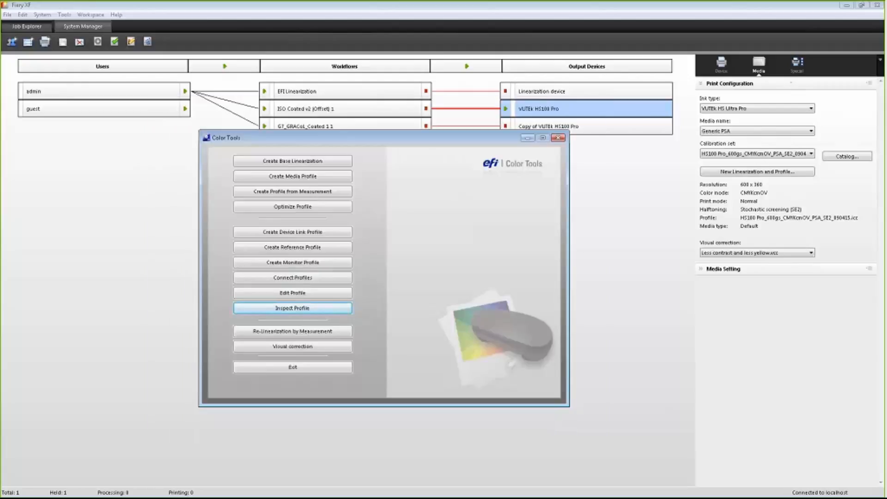
{"action": "key", "text": "alt+Tab"}
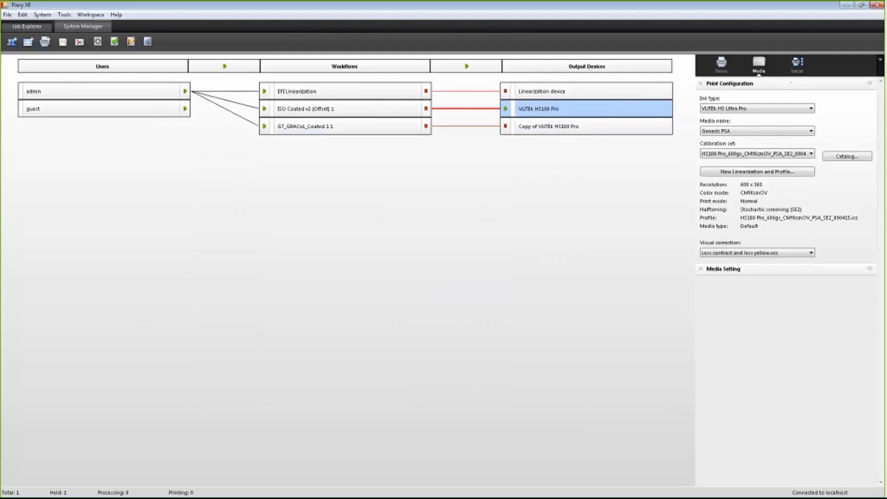